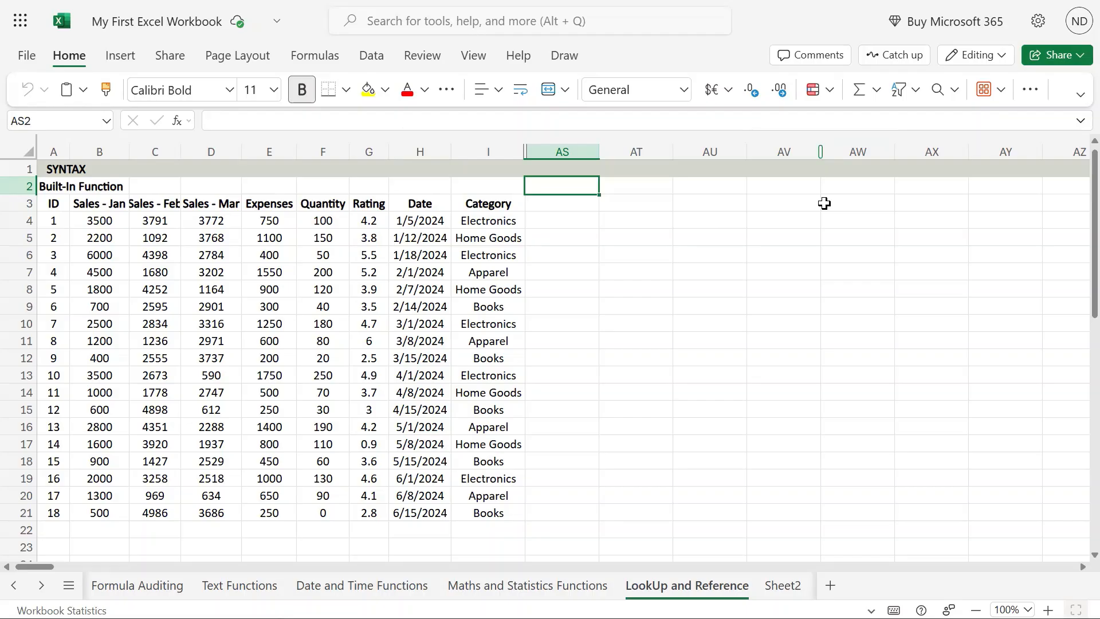
# - Enter the heading COLUMN in cell AS2 of the LookUp and Reference sheet
pyautogui.moveTo(549, 1)
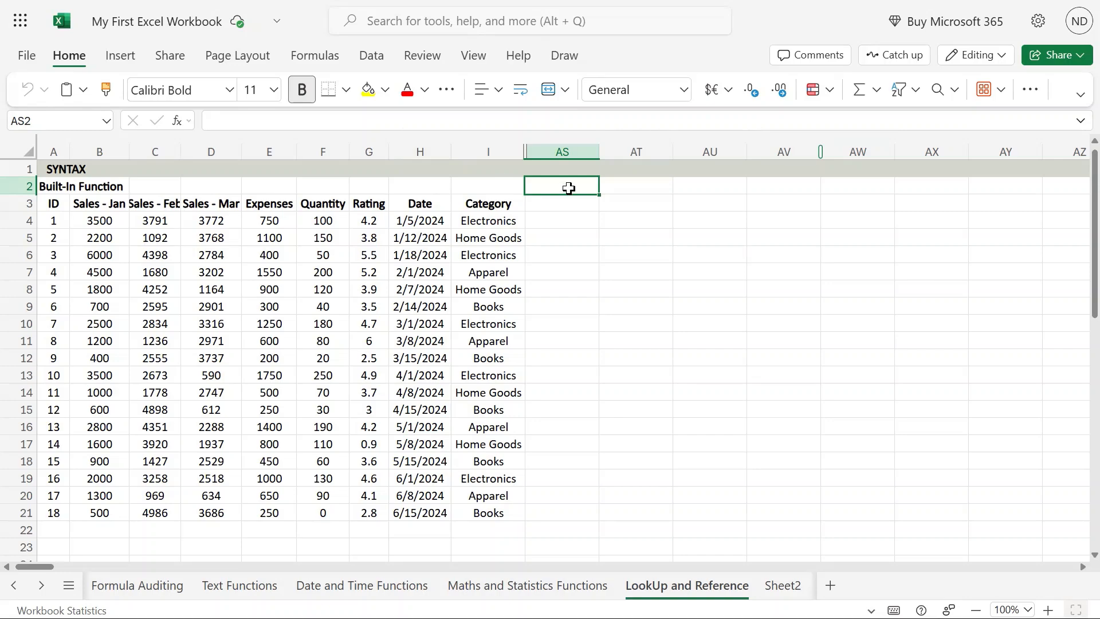
pyautogui.write('COLUMN')
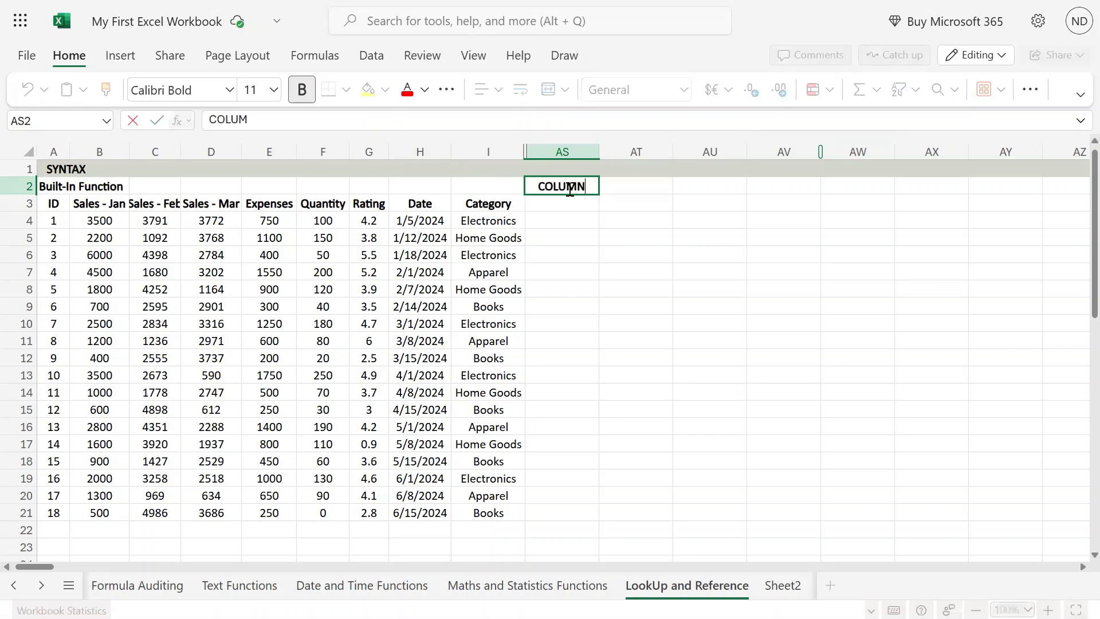
pyautogui.press('Return')
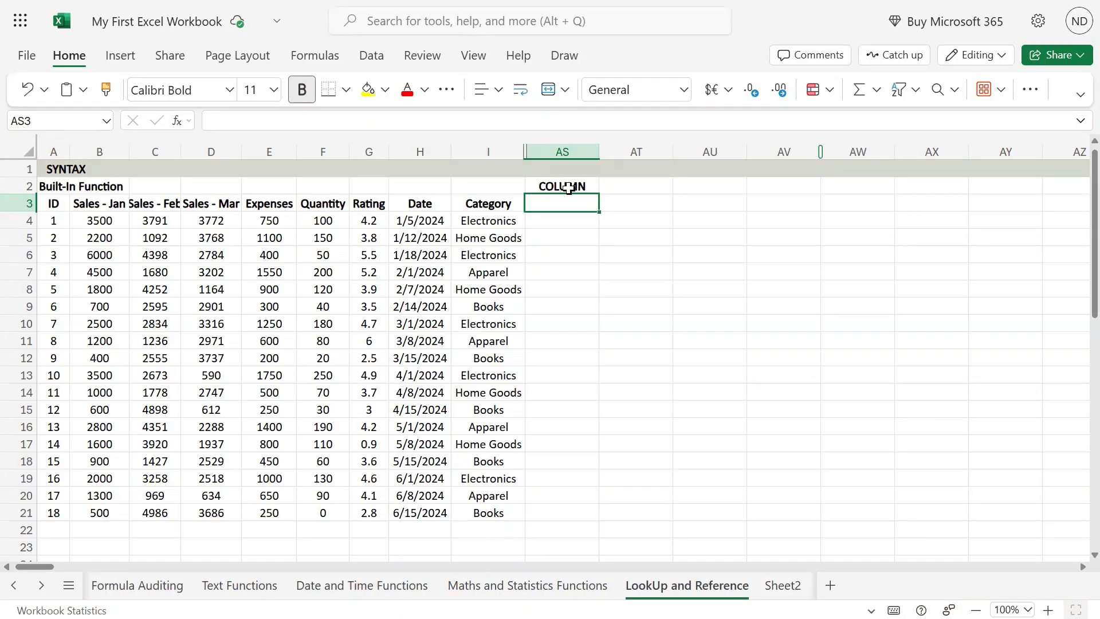
pyautogui.click(568, 188)
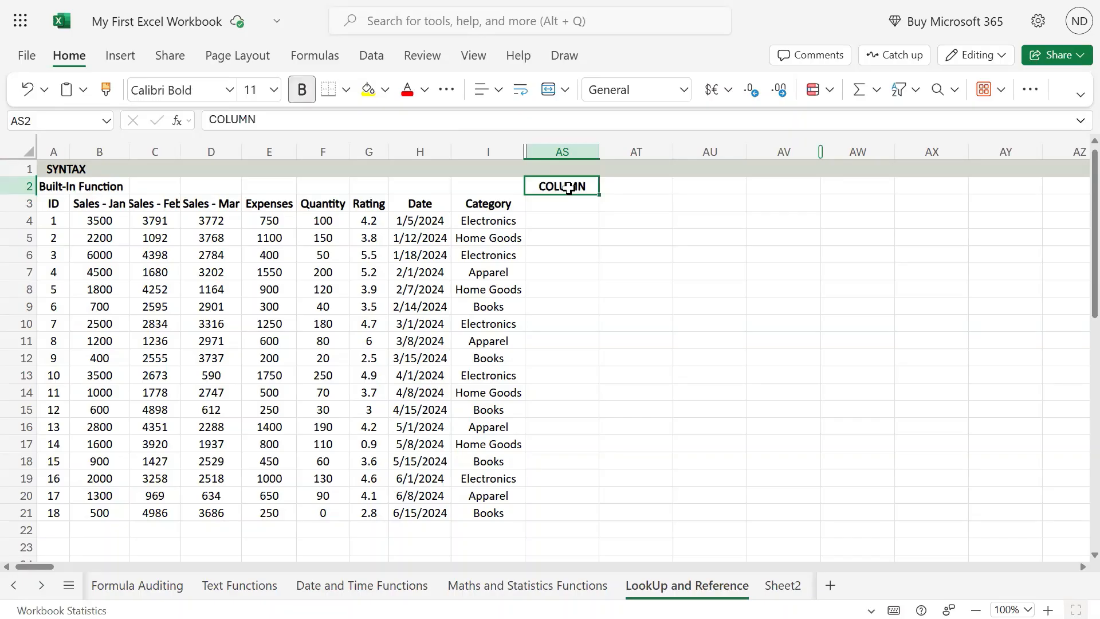
pyautogui.press('Up')
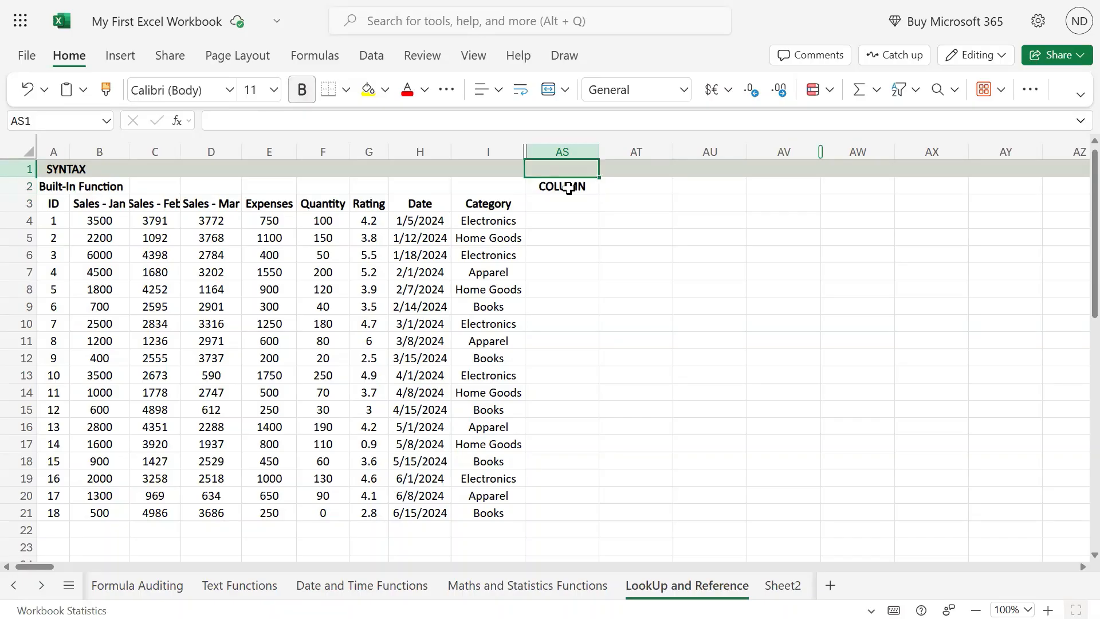
pyautogui.press('Down')
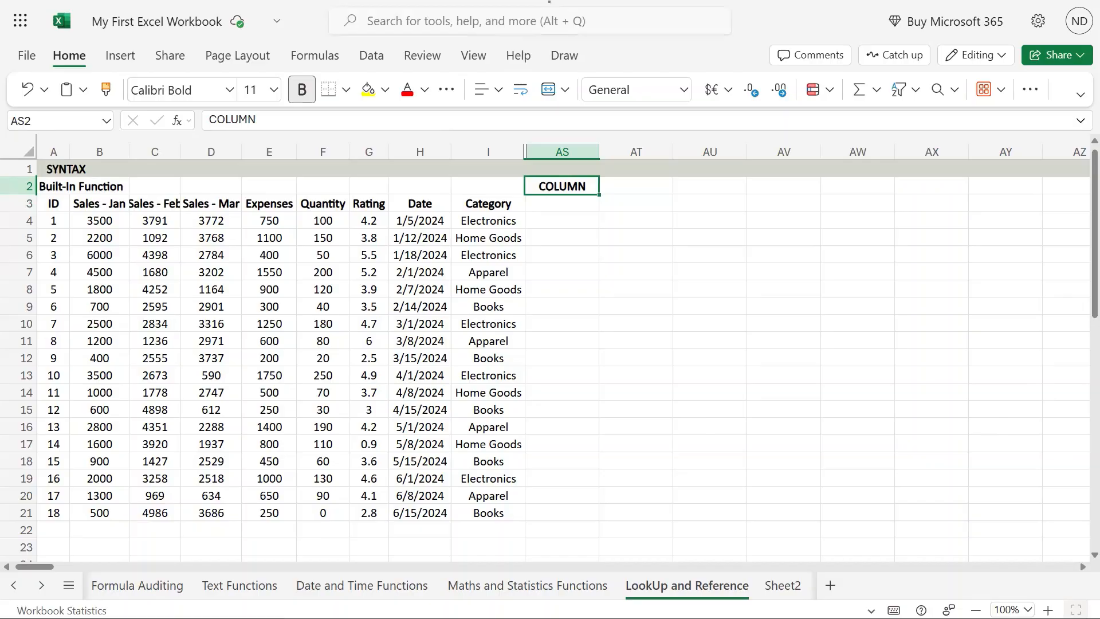
# - Enter the syntax text COLUMN(reference) in cell AS1, in the SYNTAX row above the COLUMN heading
pyautogui.click(583, 169)
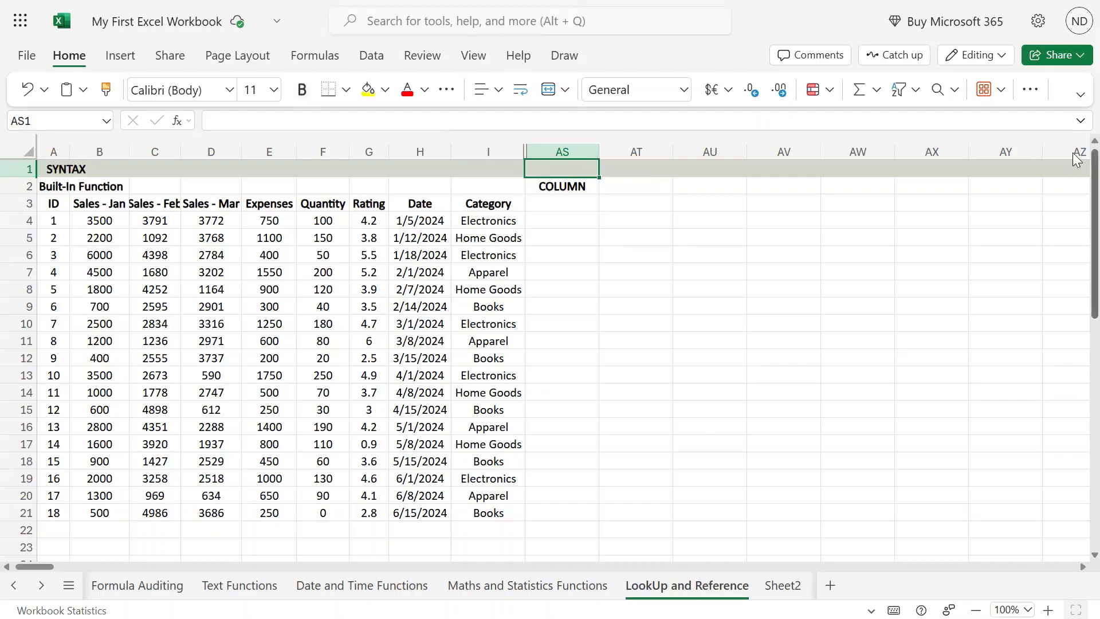
pyautogui.write('coluMN')
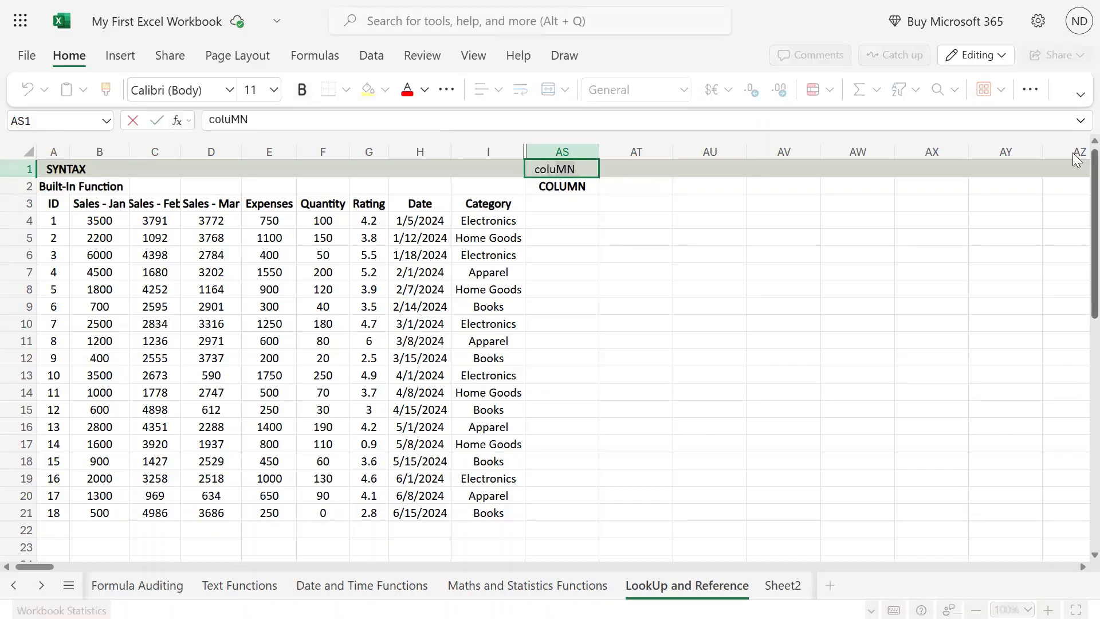
pyautogui.press('Tab')
pyautogui.hotkey('shift', 'Tab')
pyautogui.press('F2')
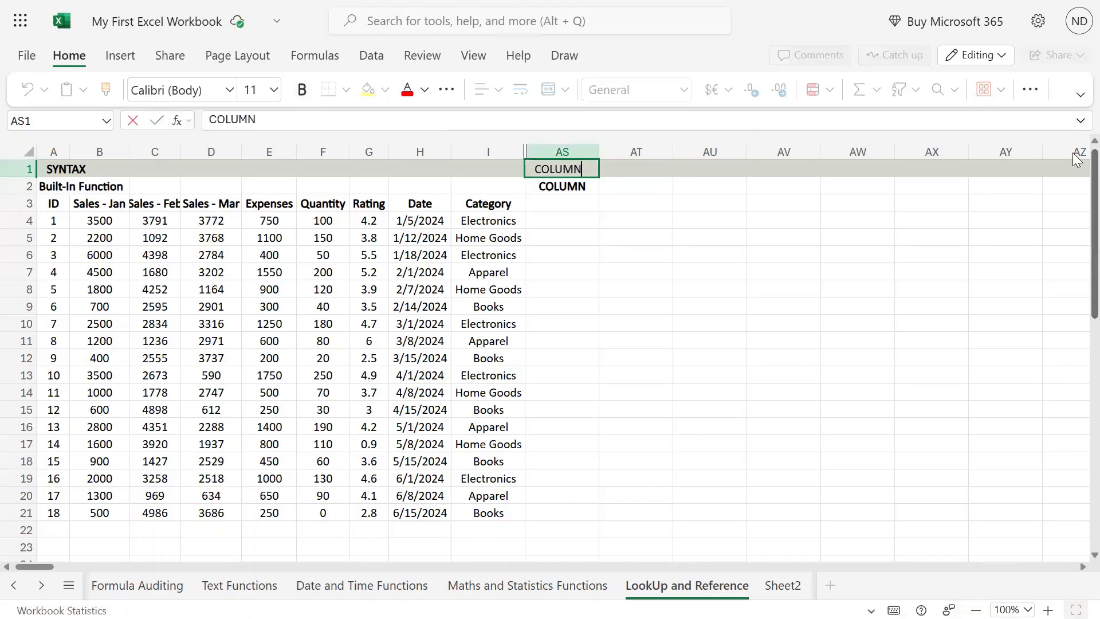
pyautogui.write('(refe')
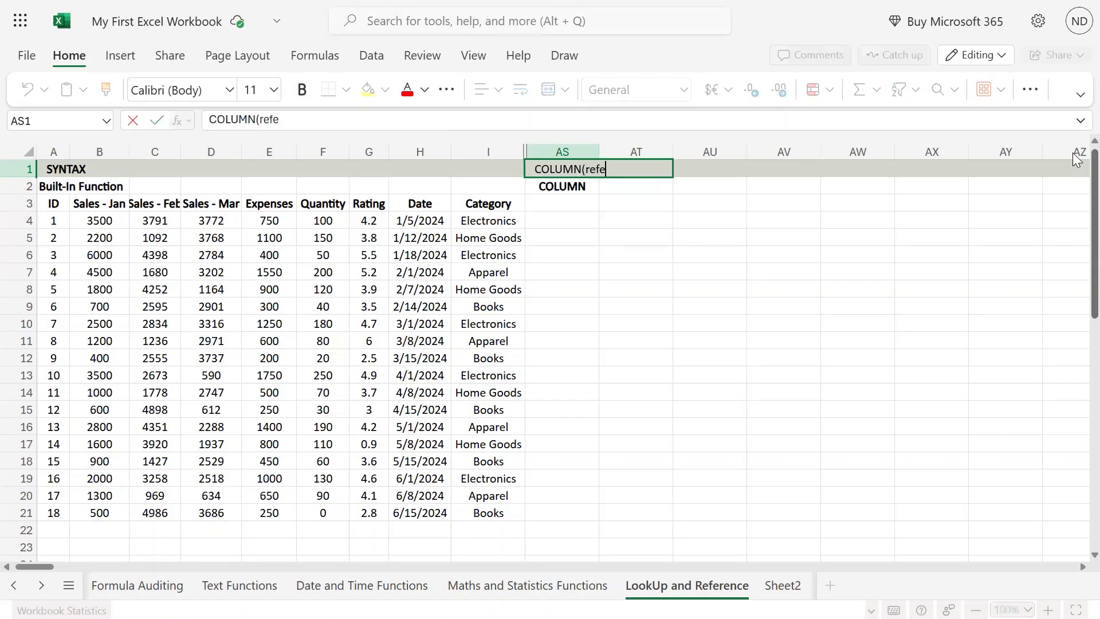
pyautogui.write('rence)')
pyautogui.press('Return')
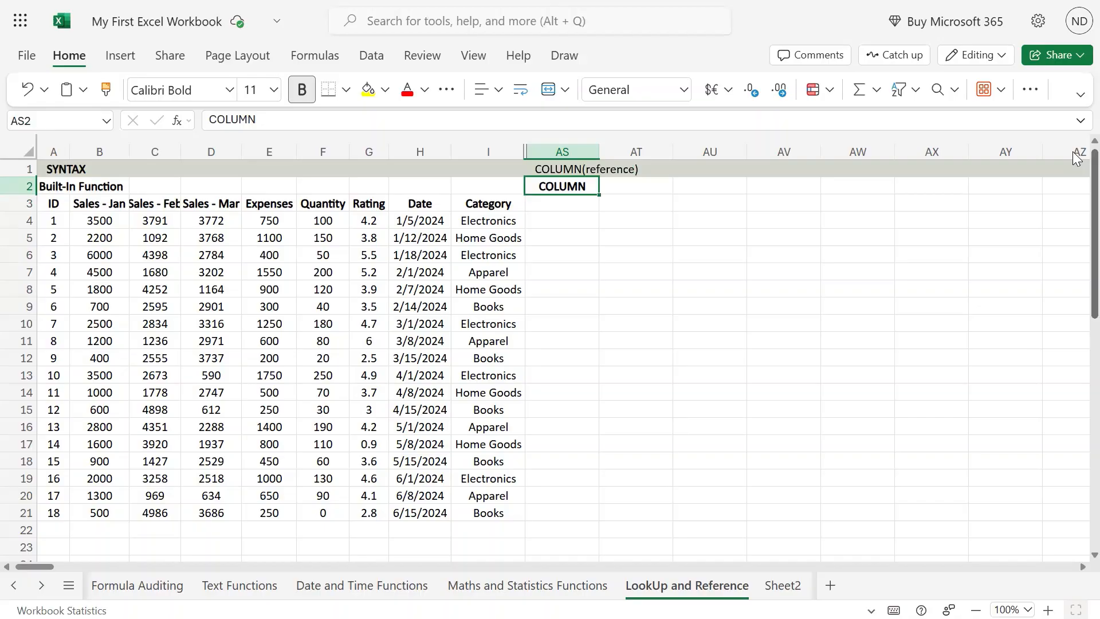
# - Enter the formula =COLUMN(I3) in cell AS4, referencing the Category header, and dismiss the feedback survey
pyautogui.scroll(-3, 1065, 175)
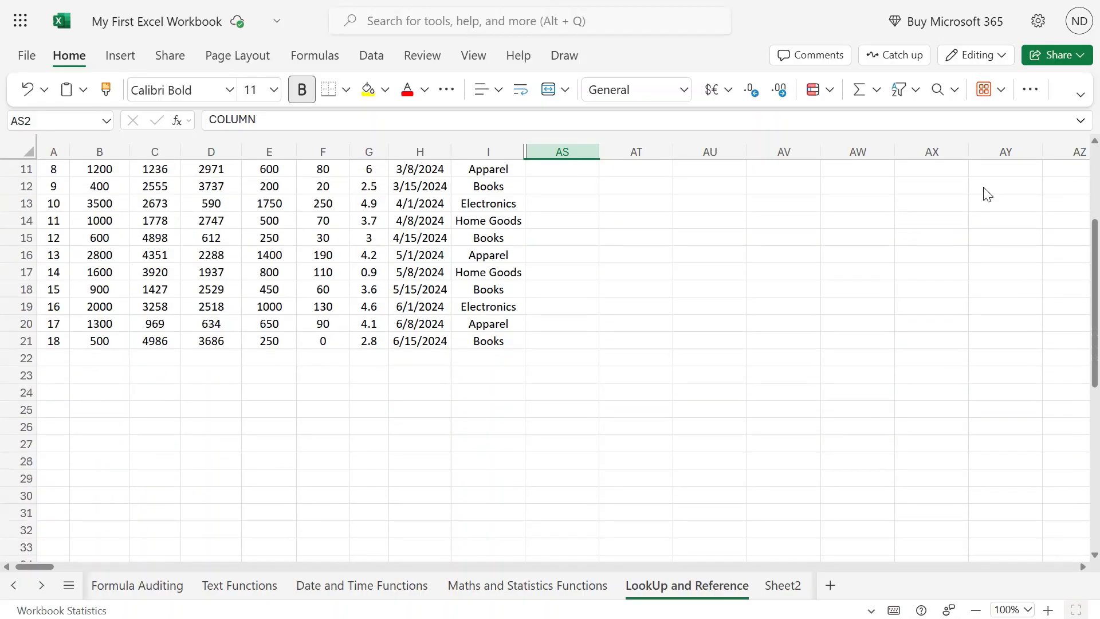
pyautogui.scroll(3, 796, 224)
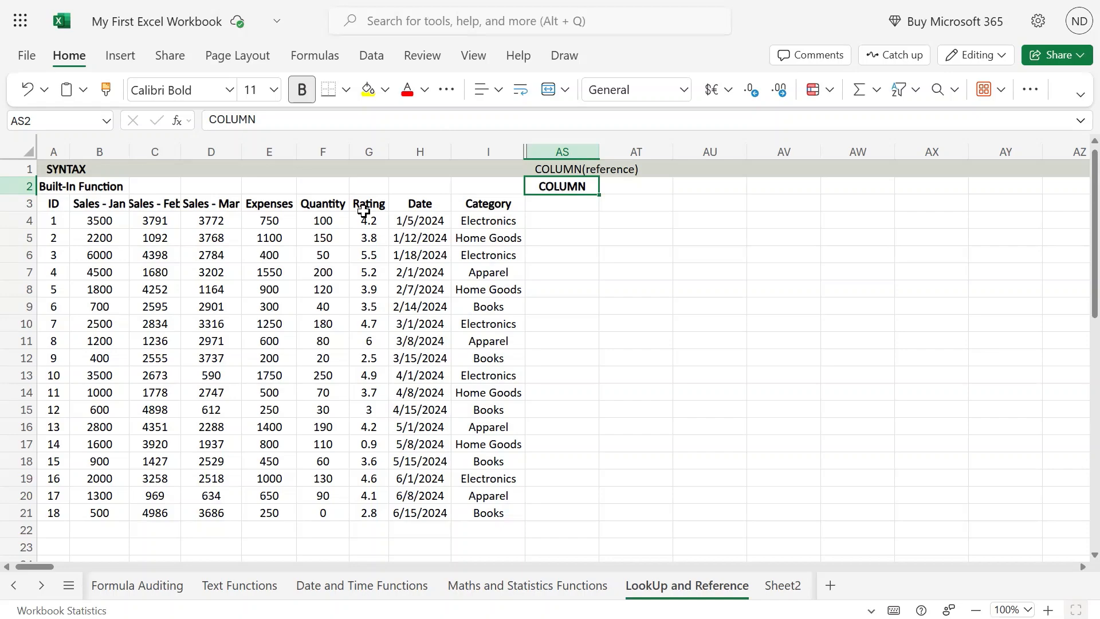
pyautogui.click(488, 206)
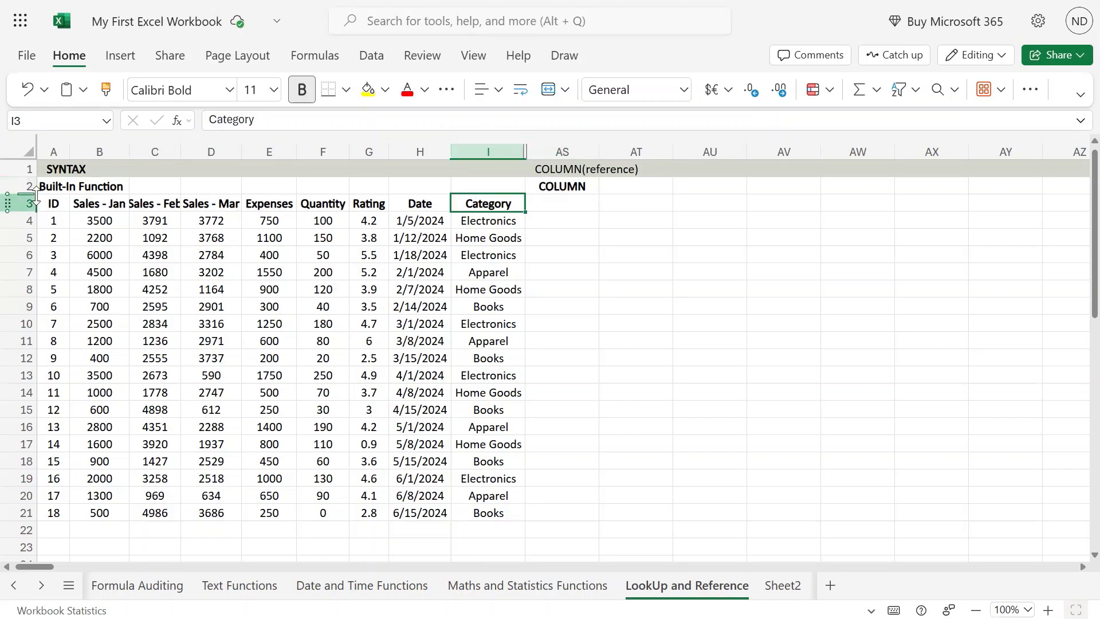
pyautogui.click(585, 204)
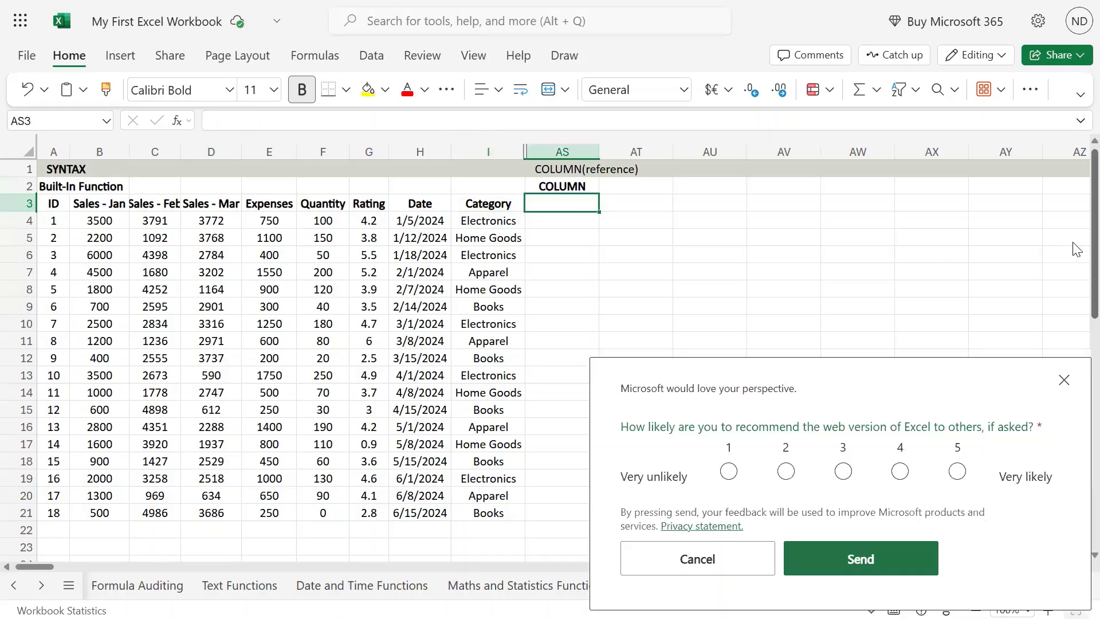
pyautogui.press('Down')
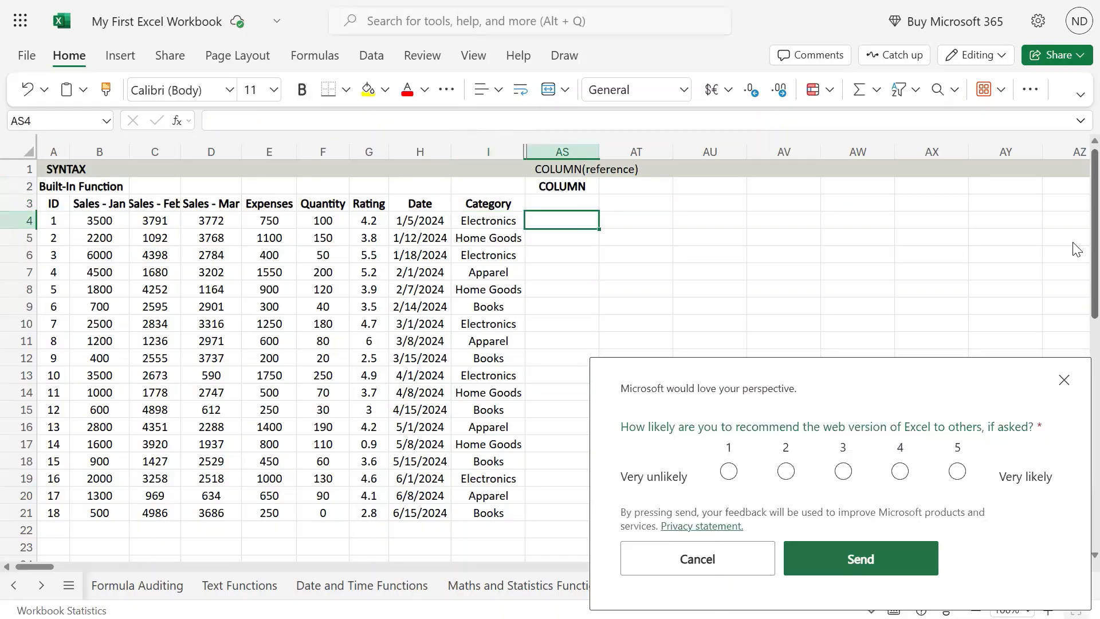
pyautogui.write('=colum')
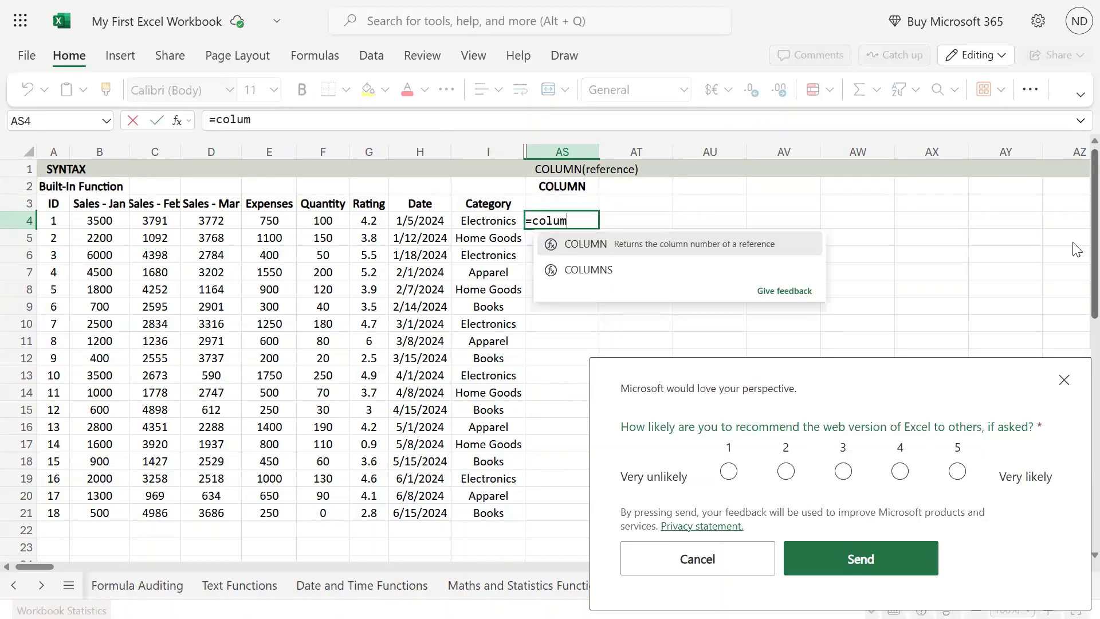
pyautogui.press('Tab')
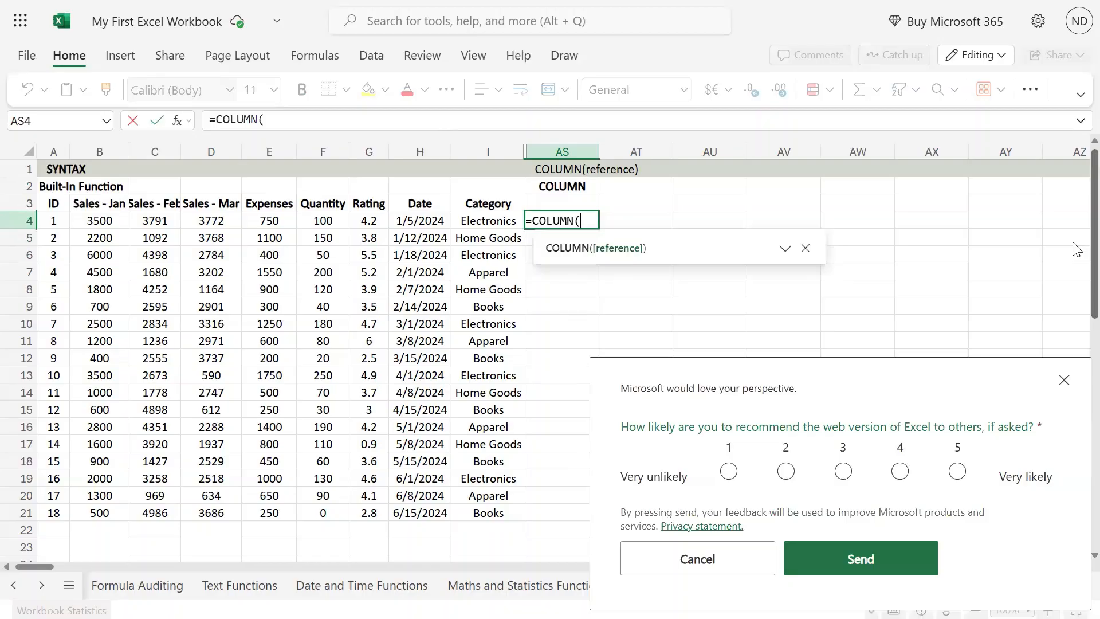
pyautogui.write('I3')
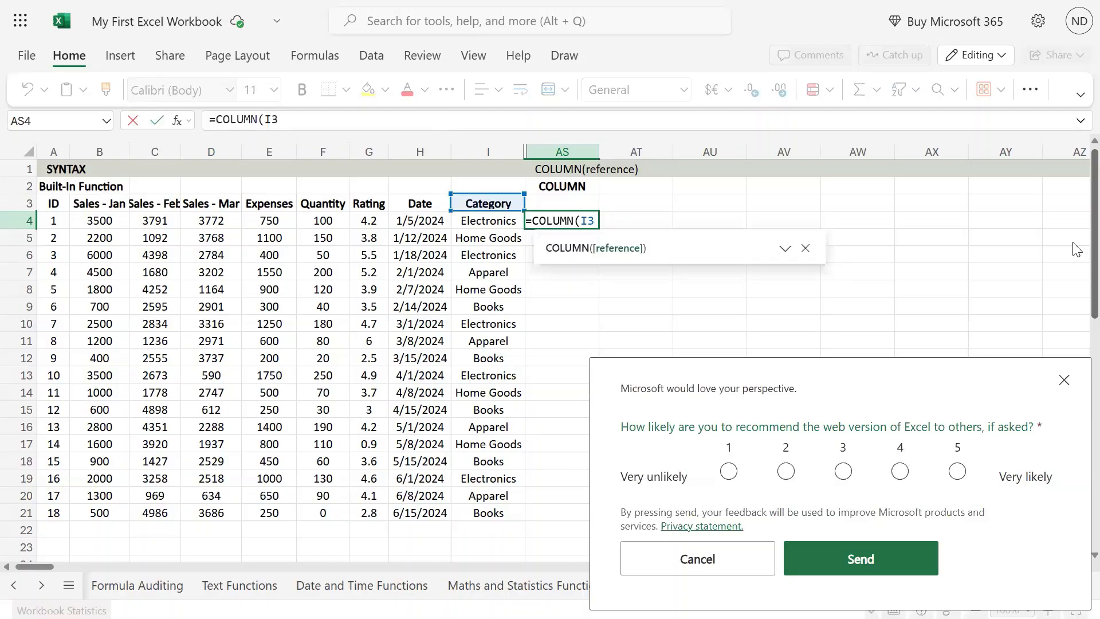
pyautogui.write('?)')
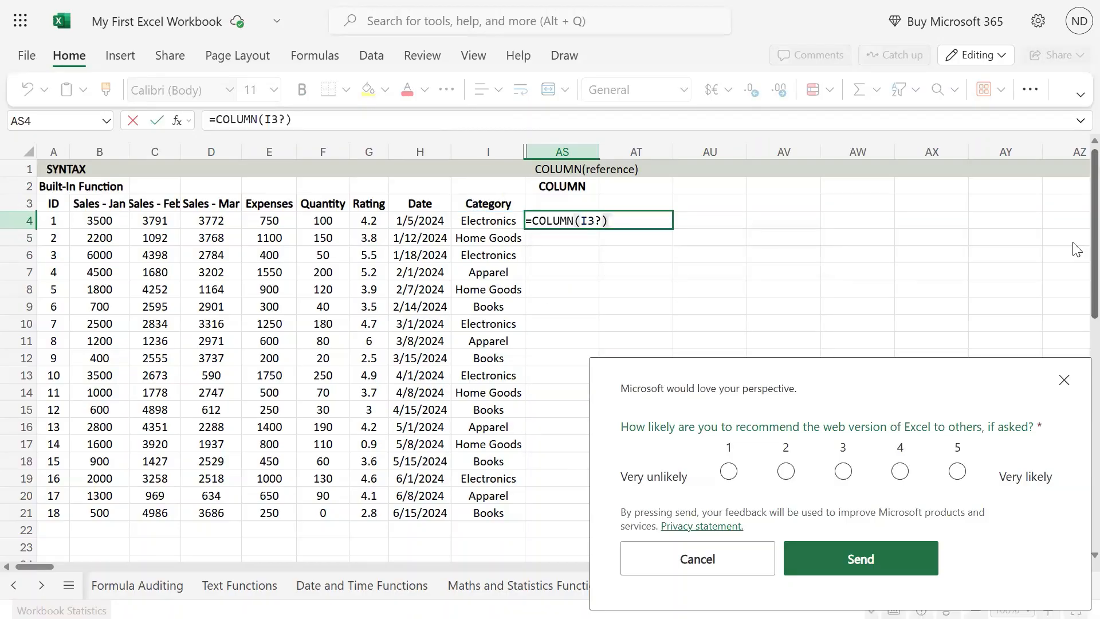
pyautogui.press('BackSpace')
pyautogui.press('BackSpace')
pyautogui.write(')')
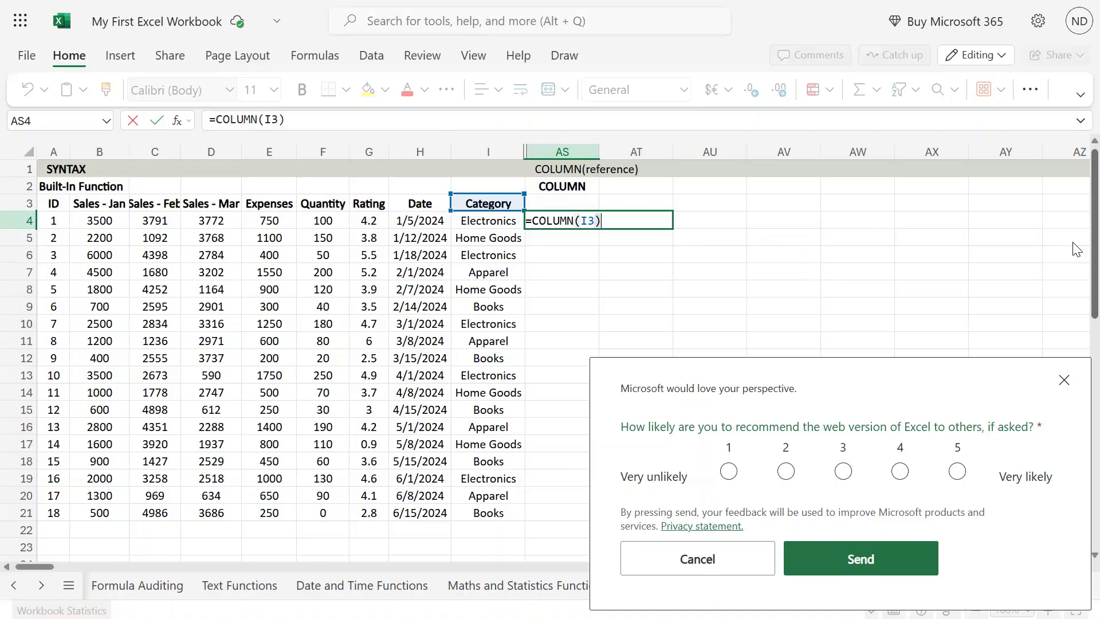
pyautogui.click(1064, 379)
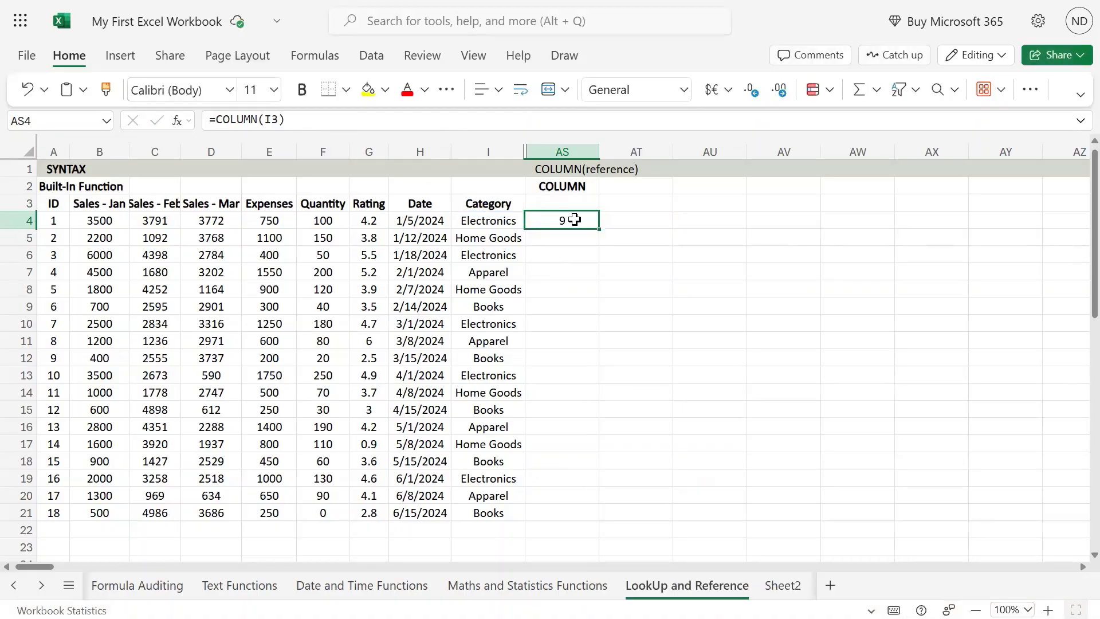
pyautogui.press('F2')
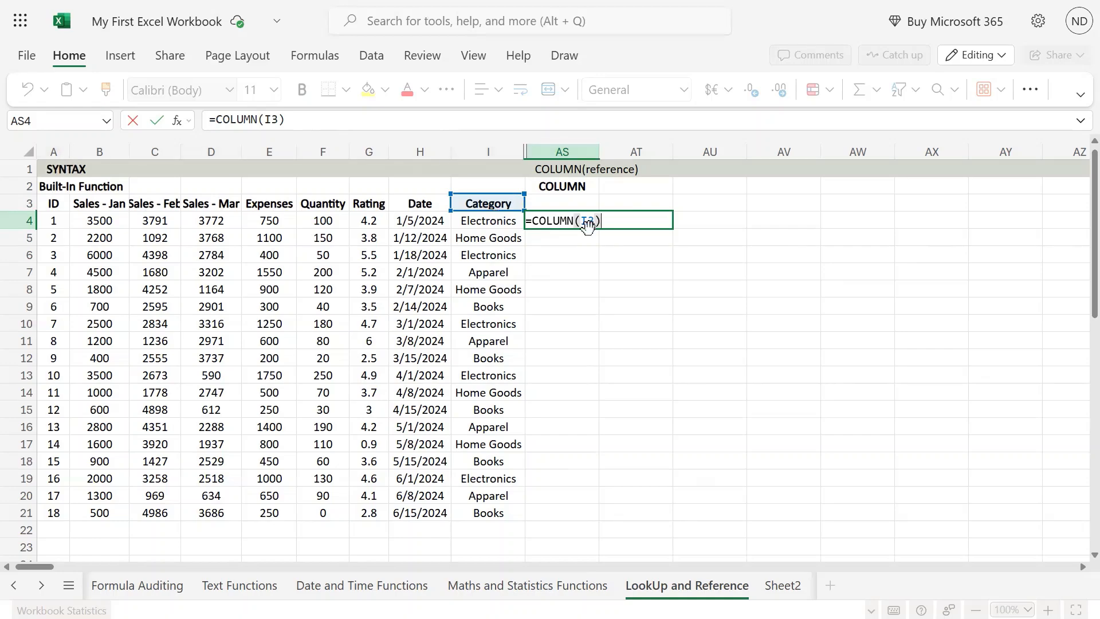
pyautogui.hotkey('ctrl', 'Return')
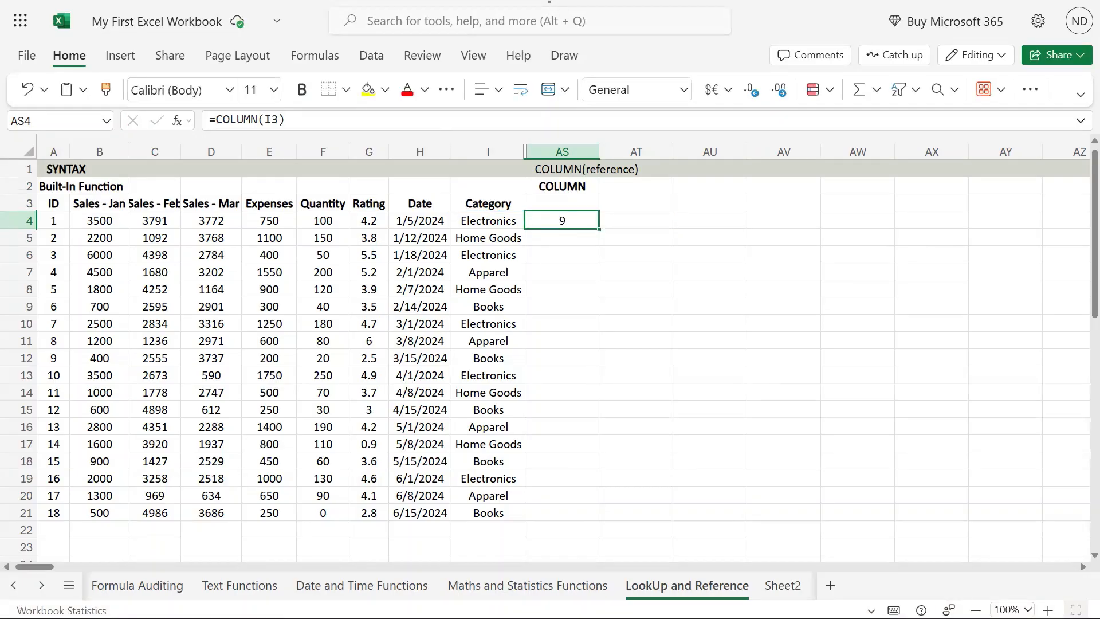
# - Enter the formula =COLUMN() without a reference in cell AS5
pyautogui.click(567, 241)
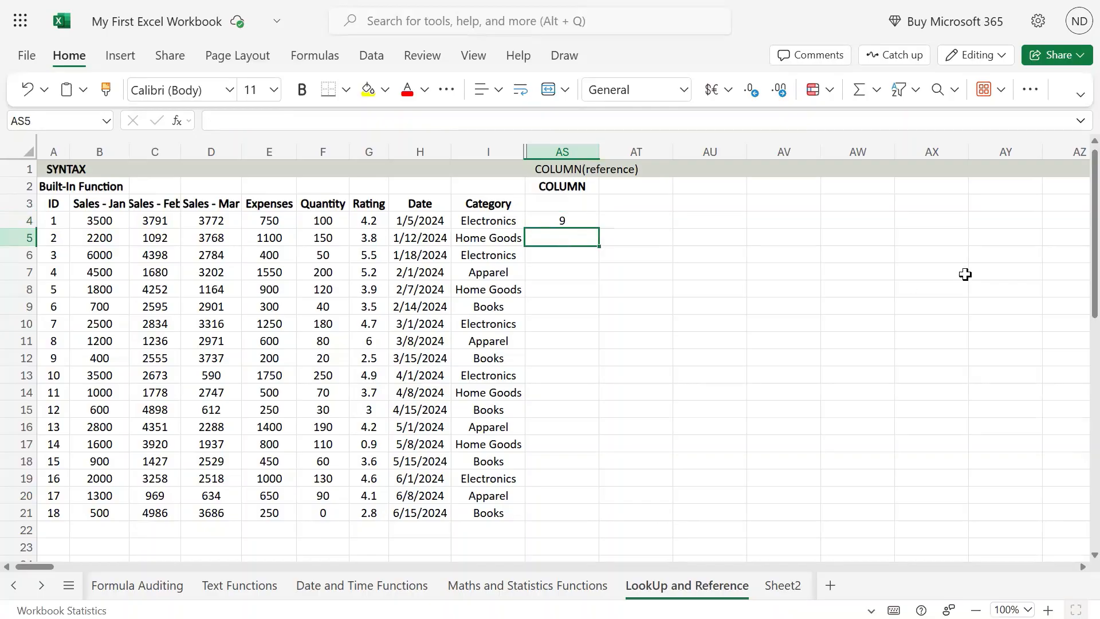
pyautogui.write('=column')
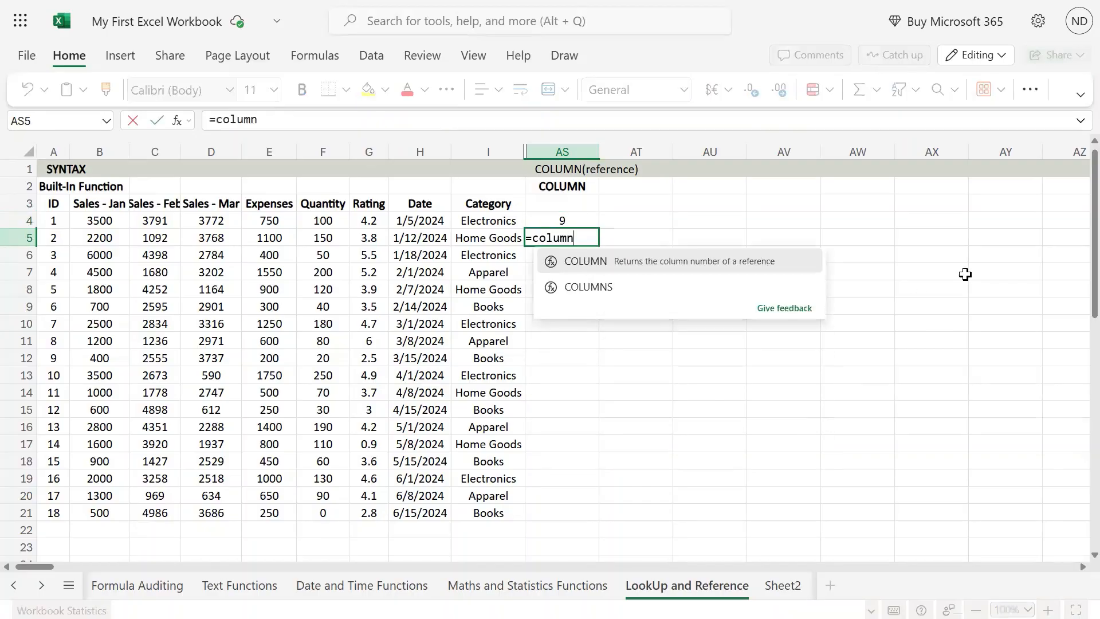
pyautogui.write('(')
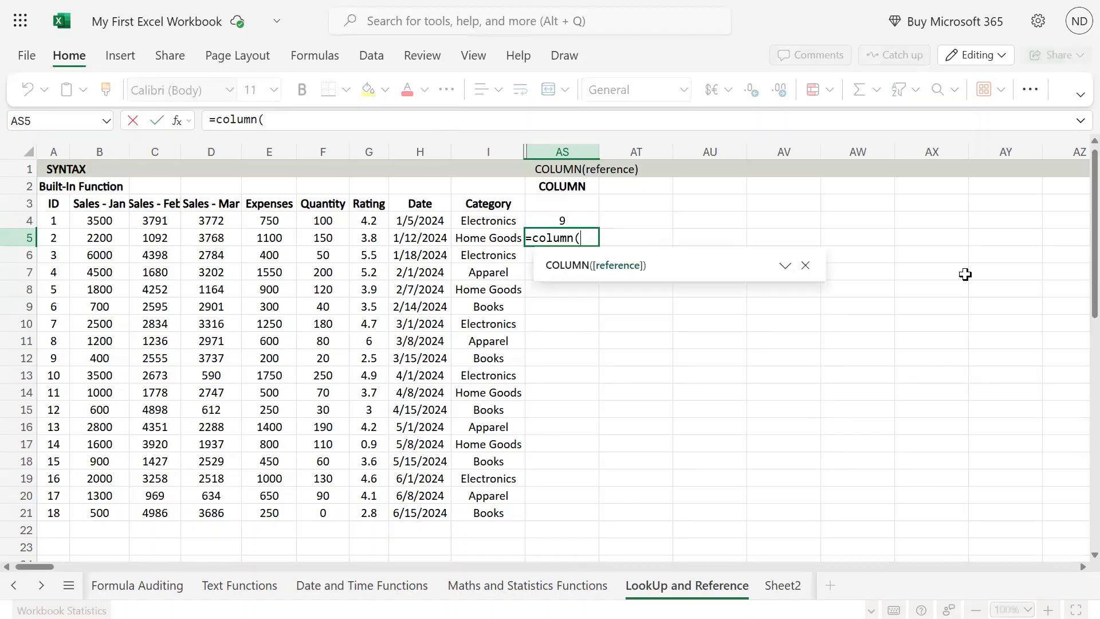
pyautogui.write(')')
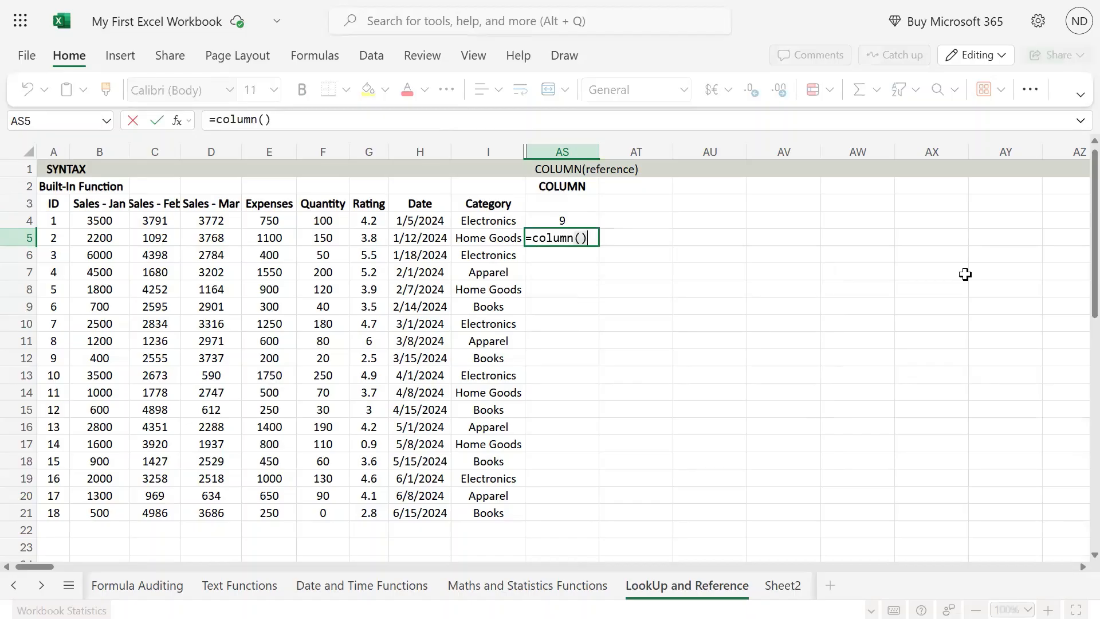
pyautogui.press('Return')
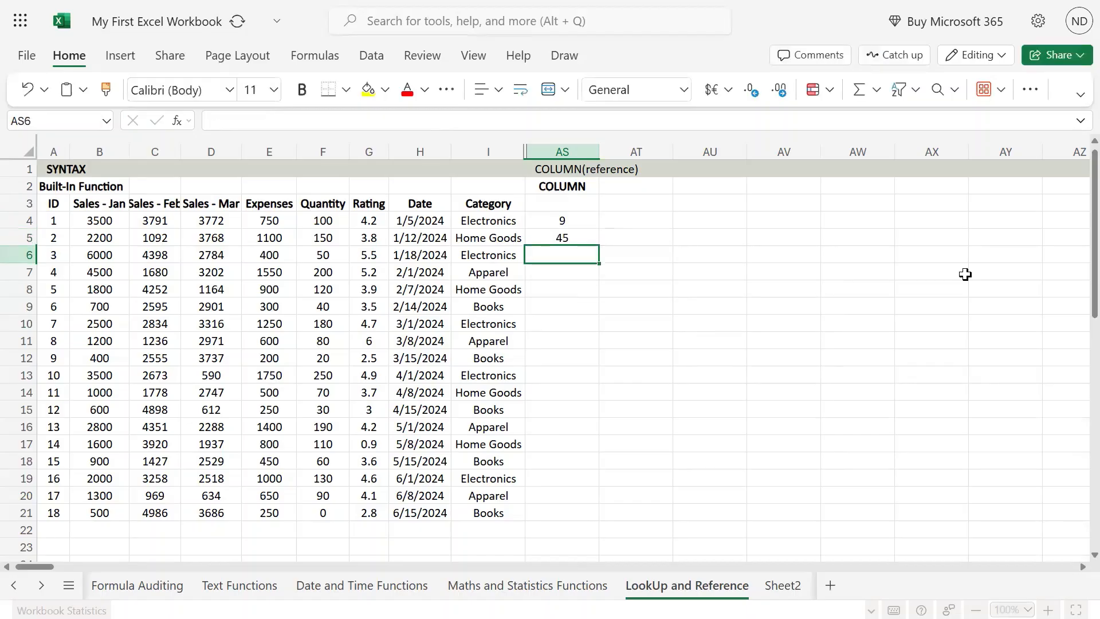
# - Examine the formula in AS5 against its own column AS and compare it with the formula in AS4
pyautogui.press('Up')
pyautogui.press('F2')
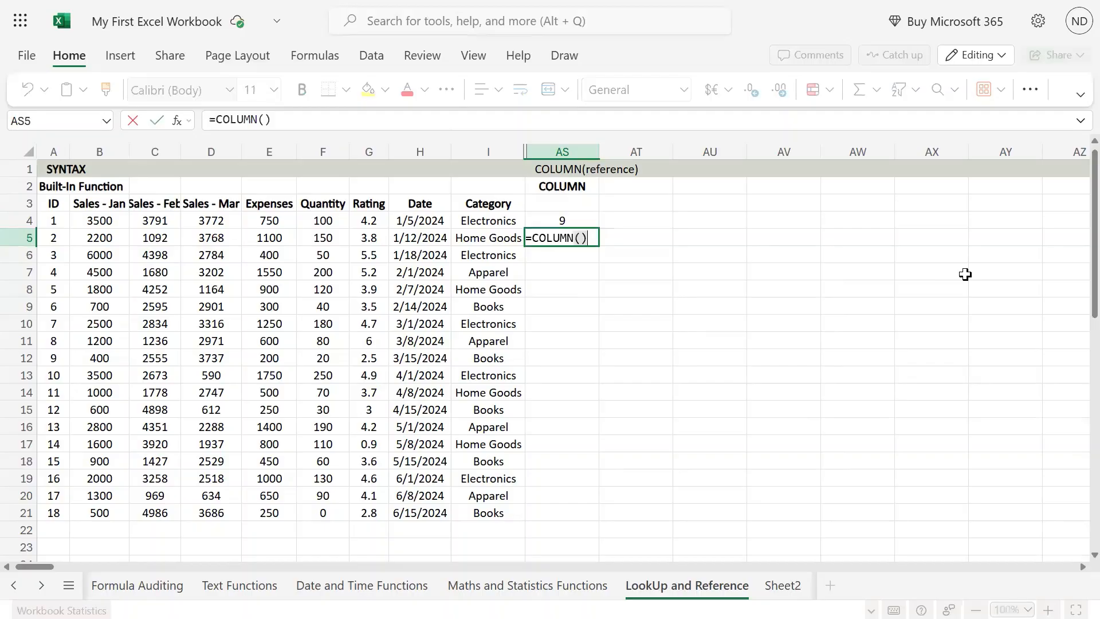
pyautogui.press('Escape')
pyautogui.click(571, 150)
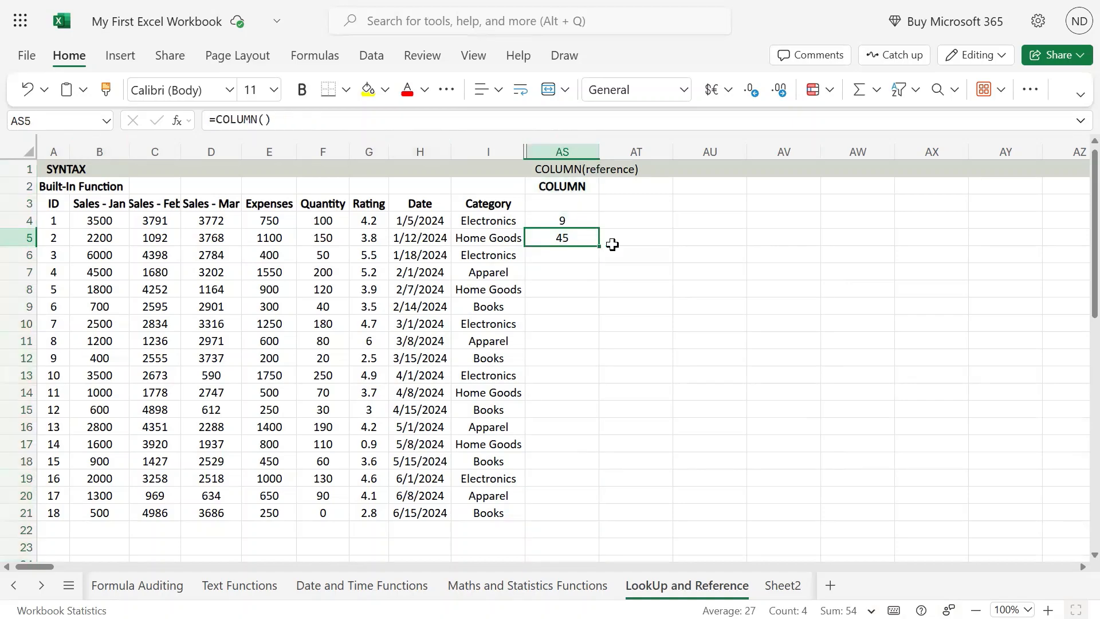
pyautogui.press('F2')
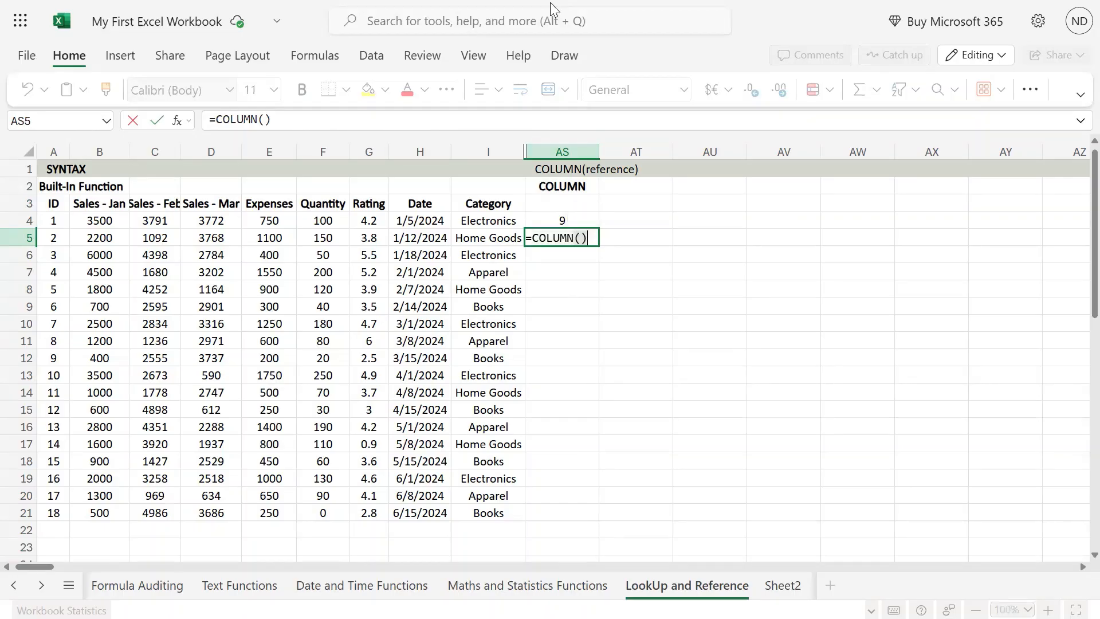
pyautogui.hotkey('ctrl', 'Return')
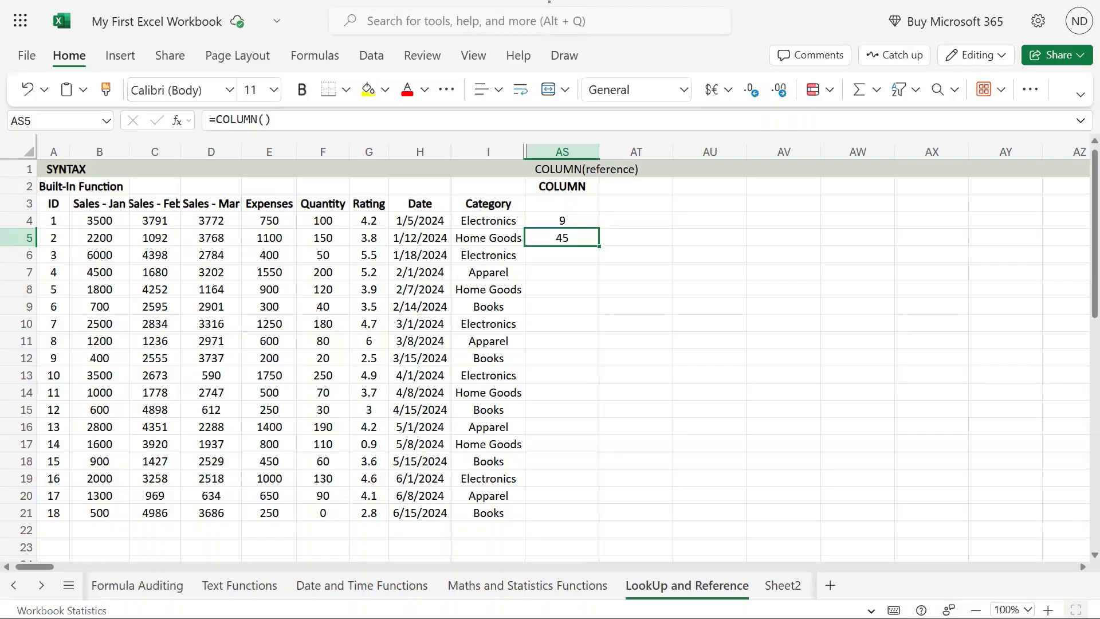
pyautogui.doubleClick(572, 237)
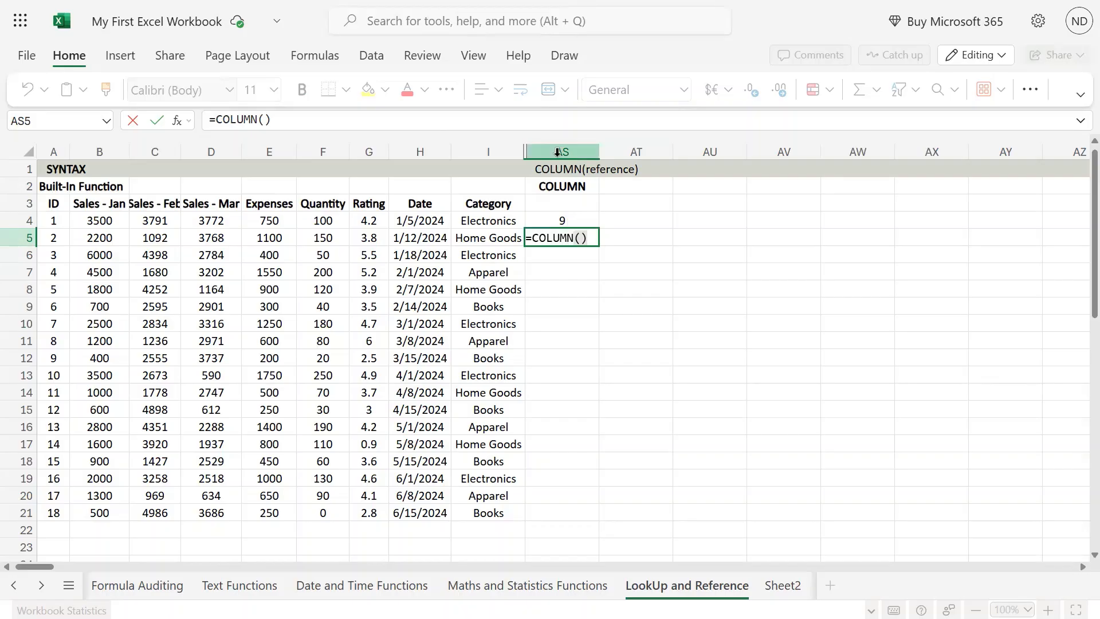
pyautogui.click(570, 220)
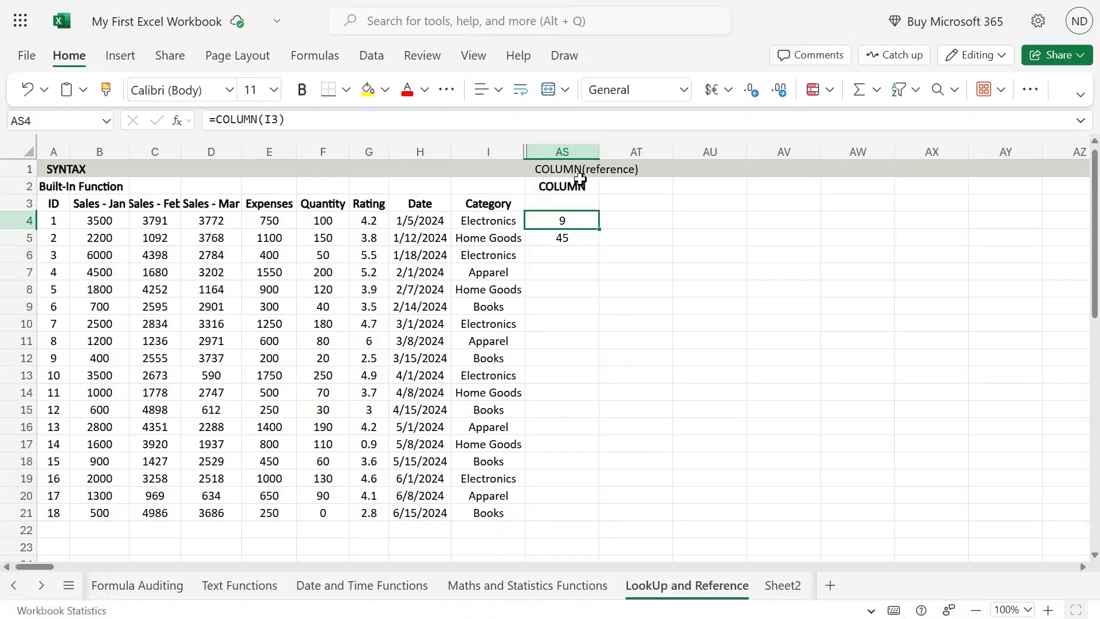
# - Edit the syntax text in cell AS1 to COLUMN([reference]), marking the argument as optional with square brackets
pyautogui.doubleClick(578, 221)
pyautogui.doubleClick(584, 221)
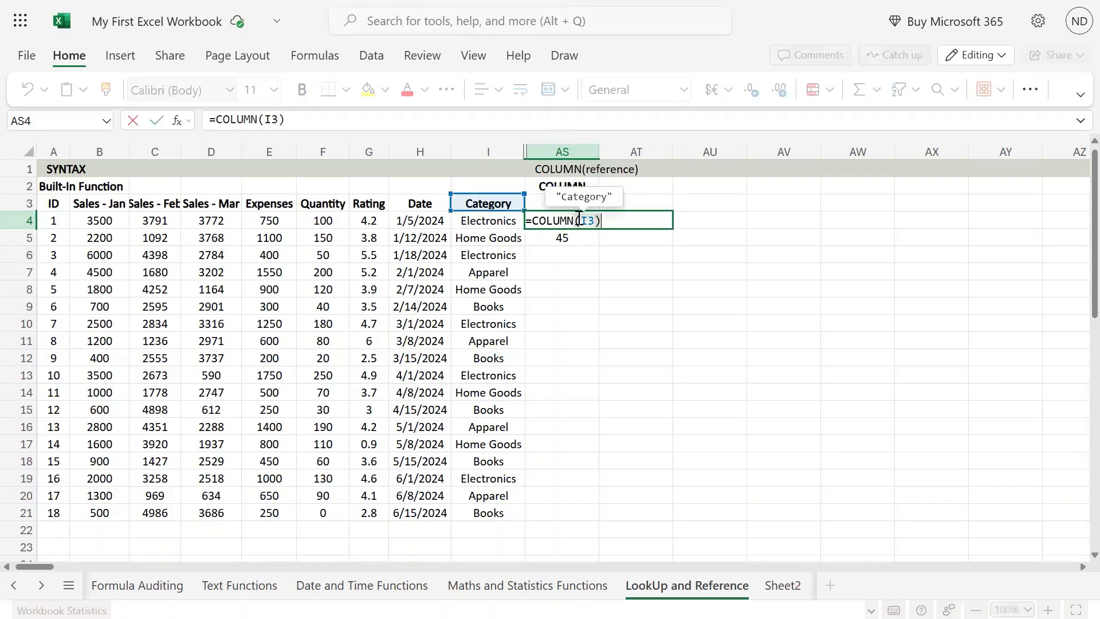
pyautogui.click(569, 170)
pyautogui.press('Escape')
pyautogui.doubleClick(569, 170)
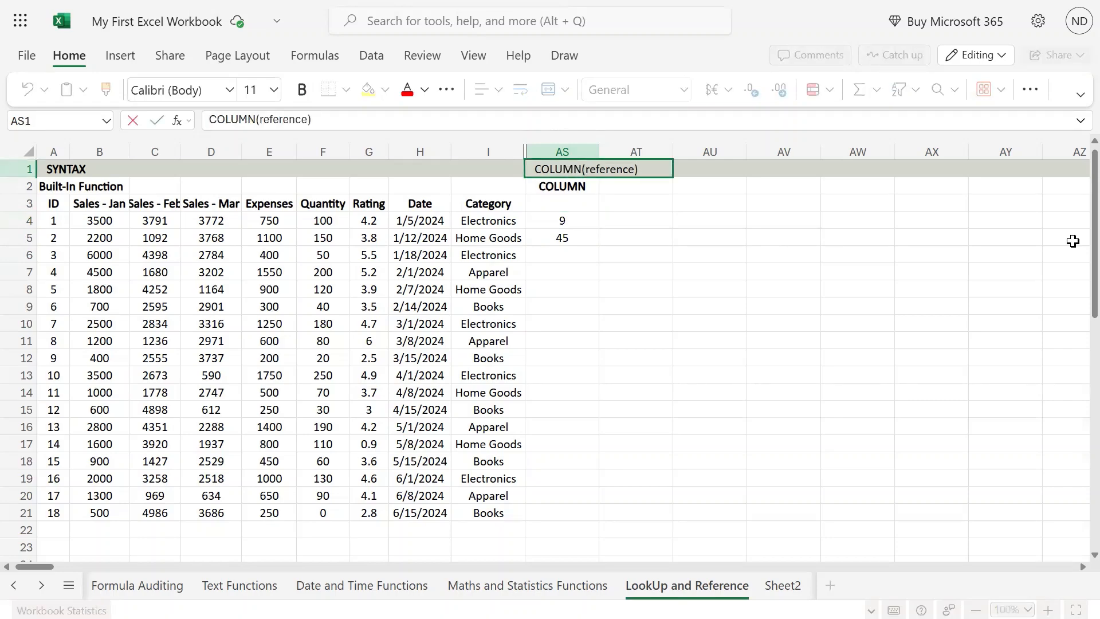
pyautogui.write('[')
pyautogui.press('Right')
pyautogui.press('Right')
pyautogui.press('Right')
pyautogui.press('Right')
pyautogui.press('Right')
pyautogui.press('Right')
pyautogui.press('Right')
pyautogui.press('Right')
pyautogui.press('Right')
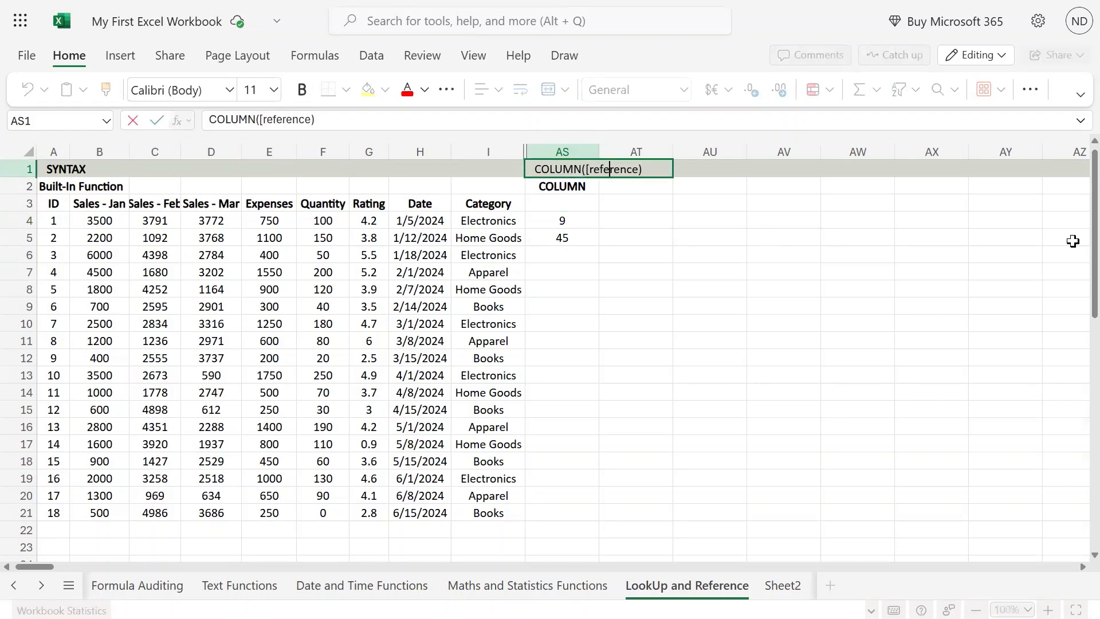
pyautogui.write(']')
pyautogui.press('Return')
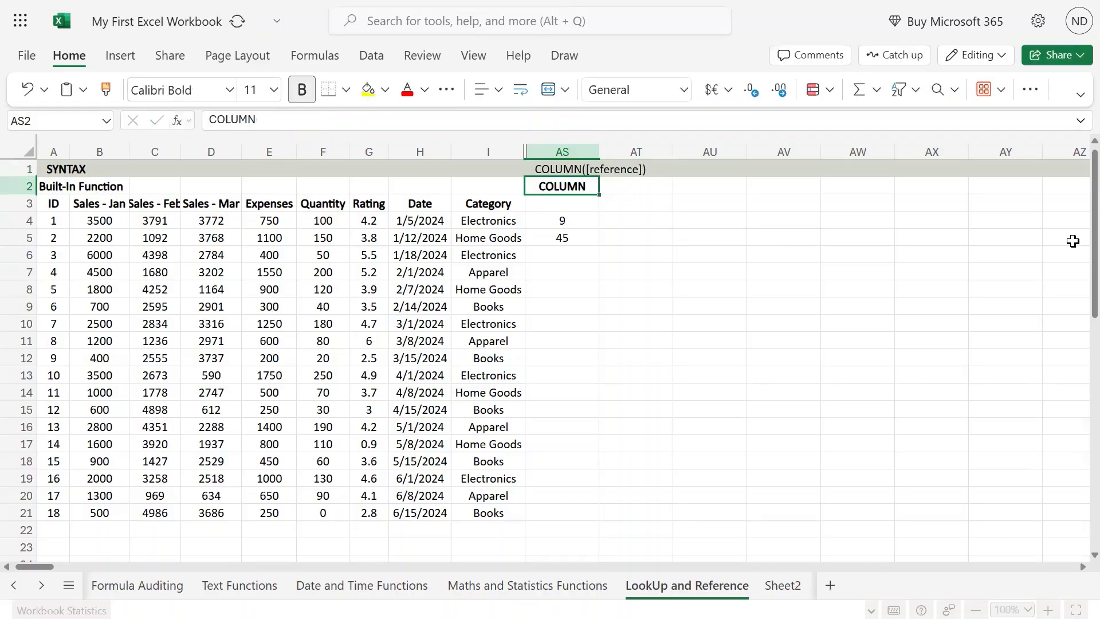
pyautogui.press('Down')
pyautogui.press('Down')
pyautogui.press('Down')
pyautogui.press('Down')
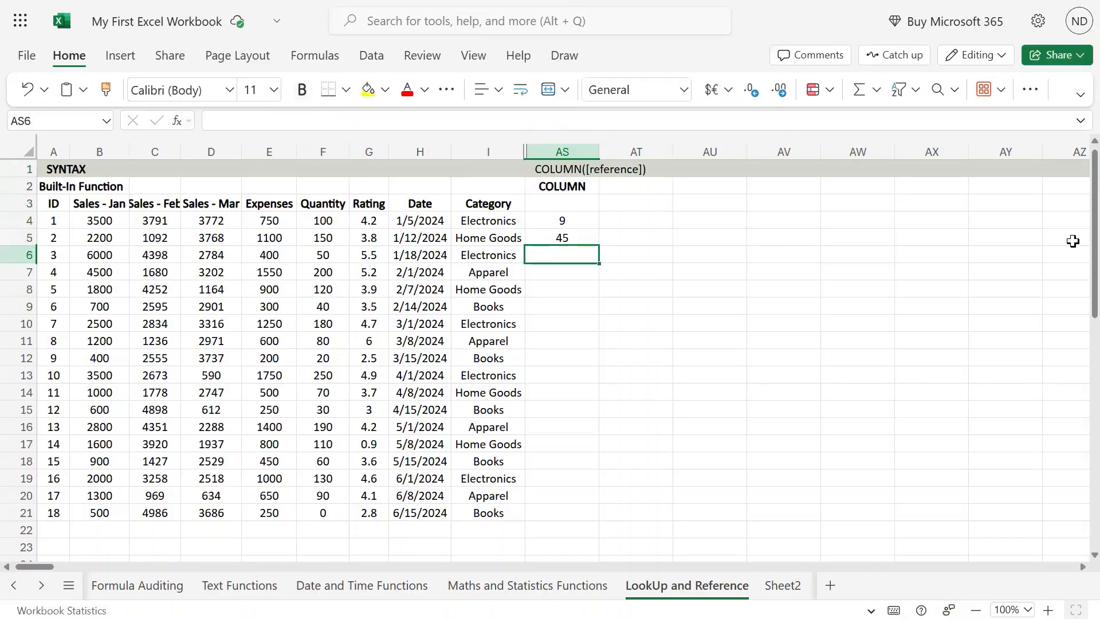
pyautogui.moveTo(1079, 3)
pyautogui.write('=')
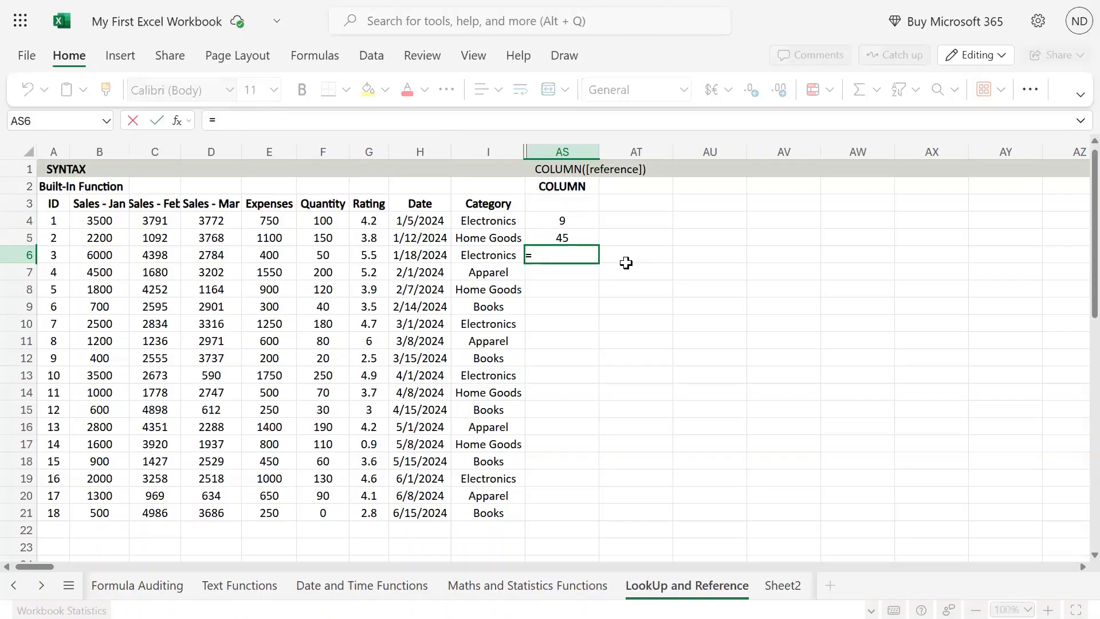
pyautogui.write('@column')
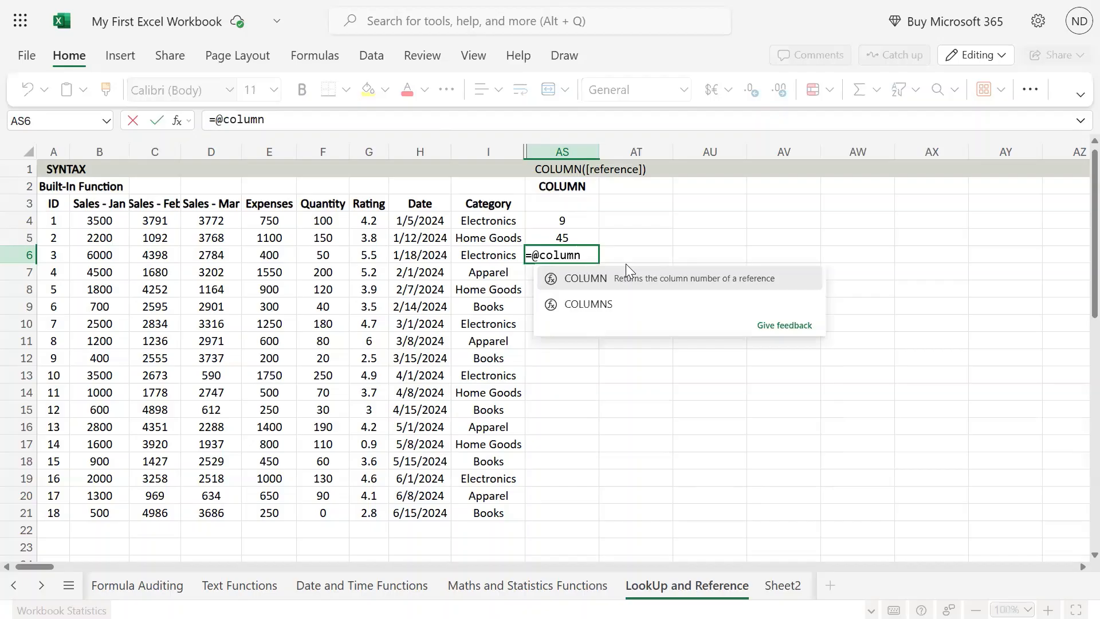
pyautogui.write('(')
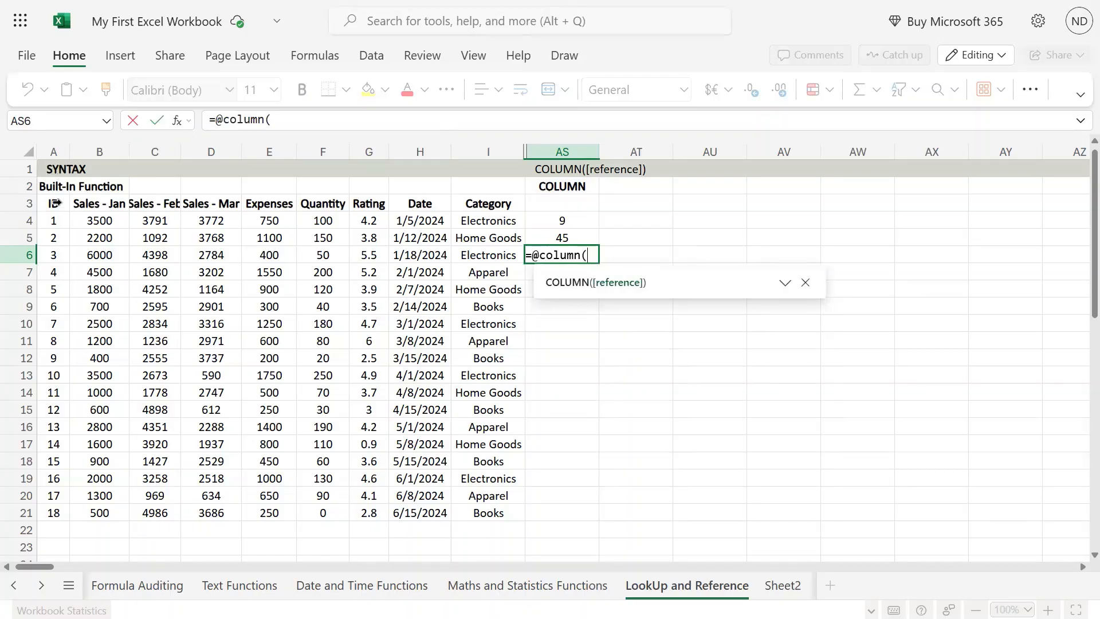
pyautogui.moveTo(56, 203); pyautogui.dragTo(472, 202)
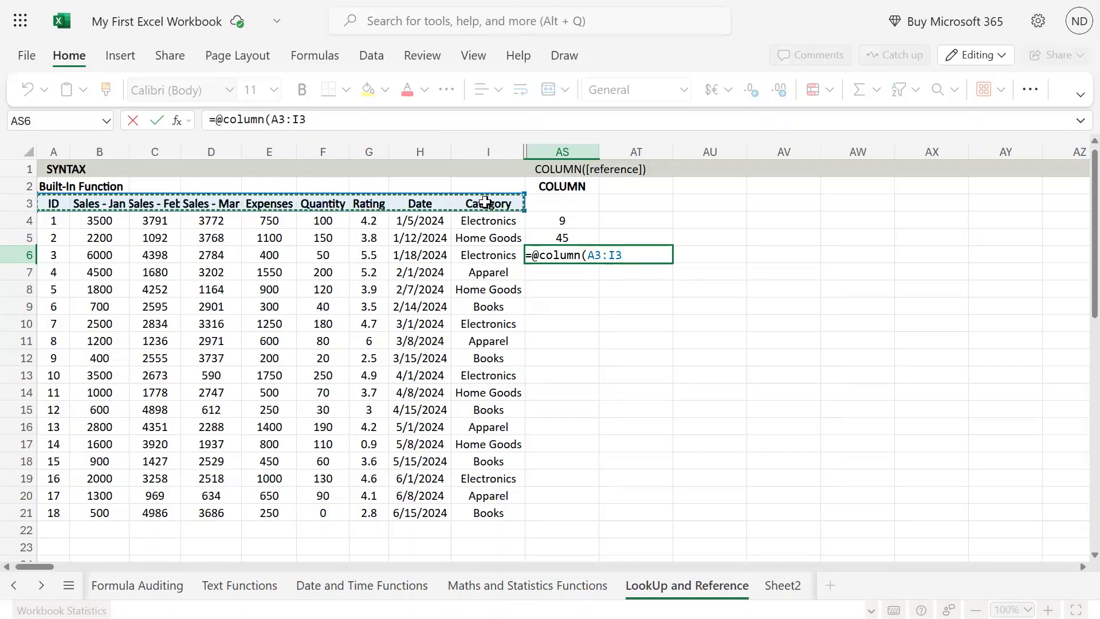
pyautogui.write(')')
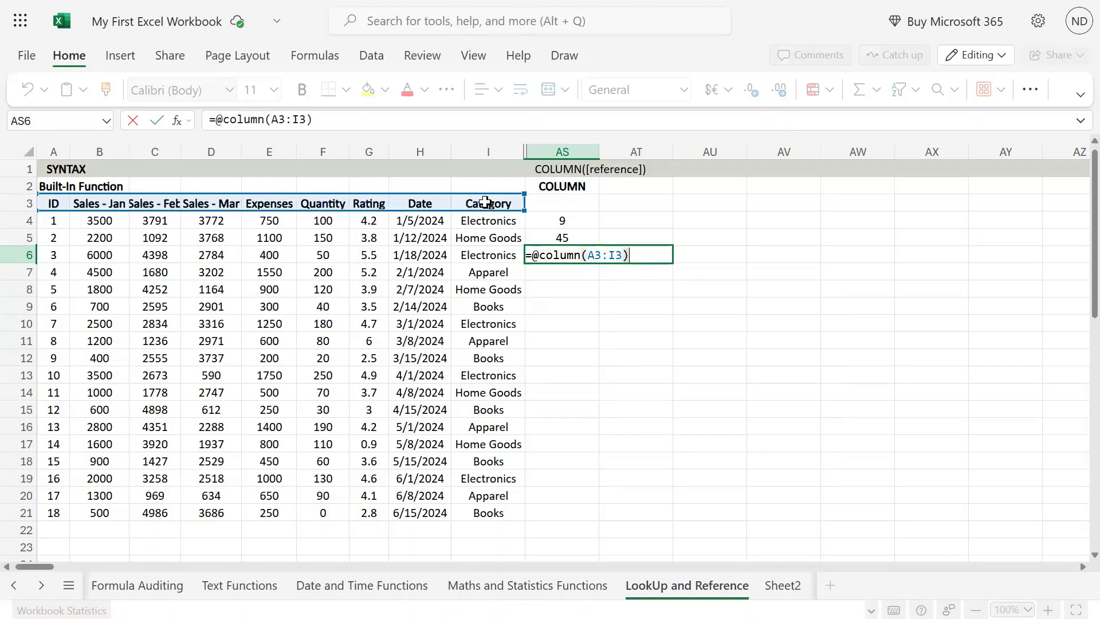
pyautogui.press('Return')
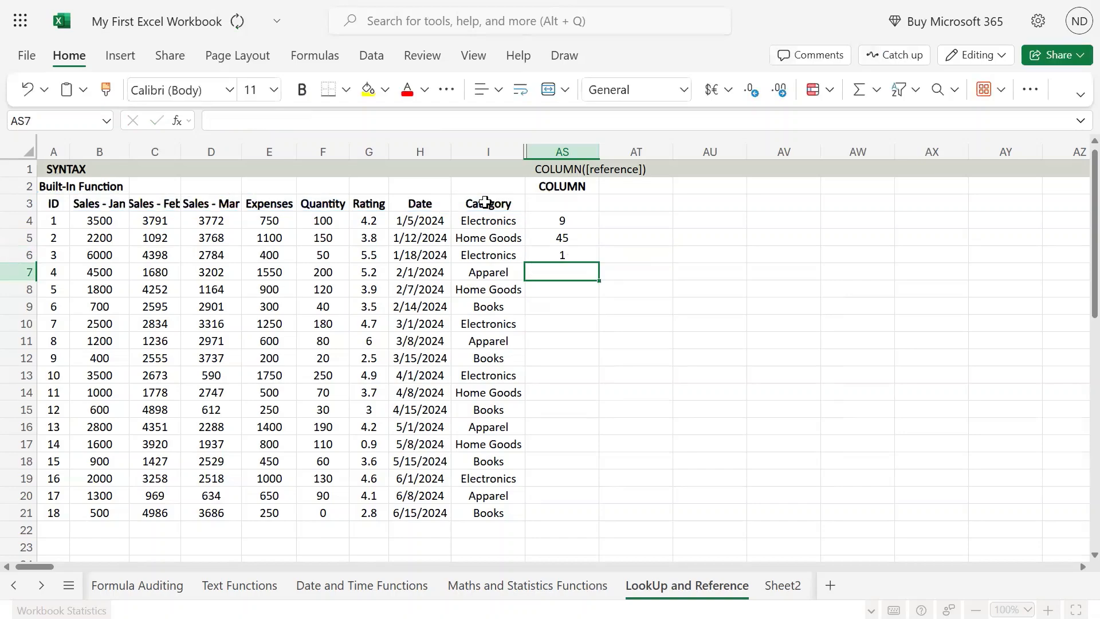
# - Examine the range reference in AS6's formula against column A, and compare it with the single-cell reference in AS4's formula
pyautogui.press('Up')
pyautogui.press('F2')
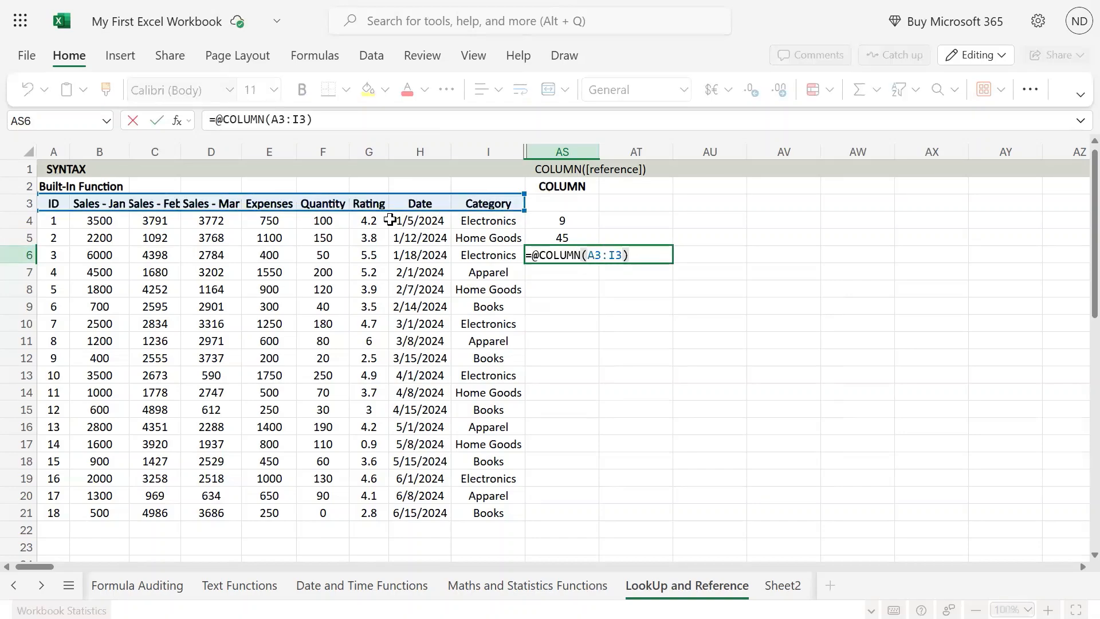
pyautogui.click(598, 254)
pyautogui.doubleClick(596, 253)
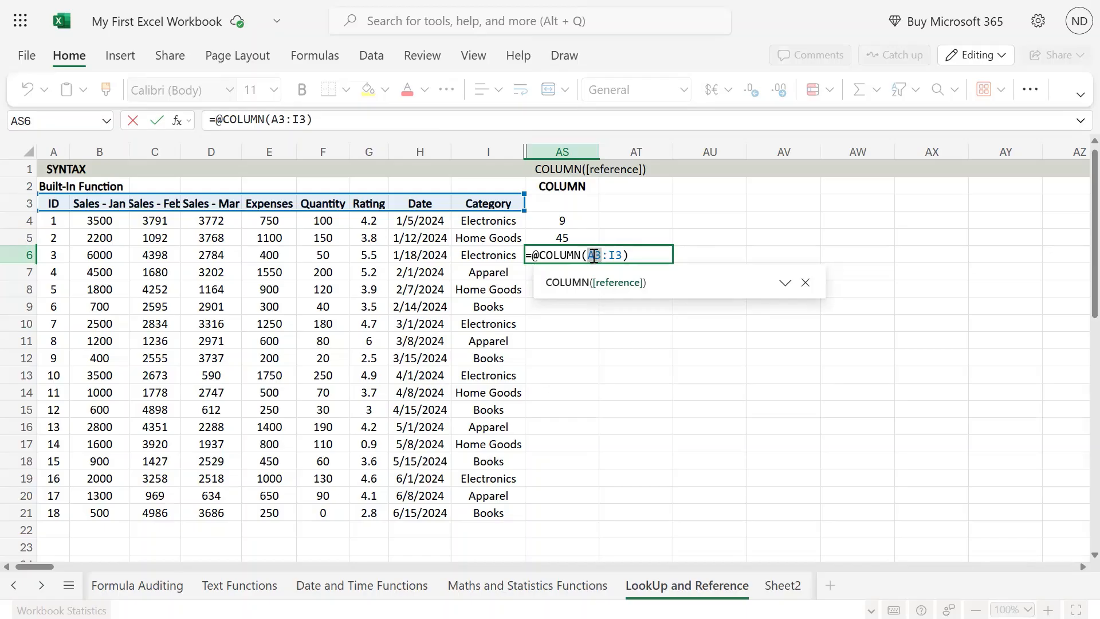
pyautogui.click(642, 254)
pyautogui.moveTo(631, 255); pyautogui.dragTo(602, 255)
pyautogui.press('Return')
pyautogui.click(568, 254)
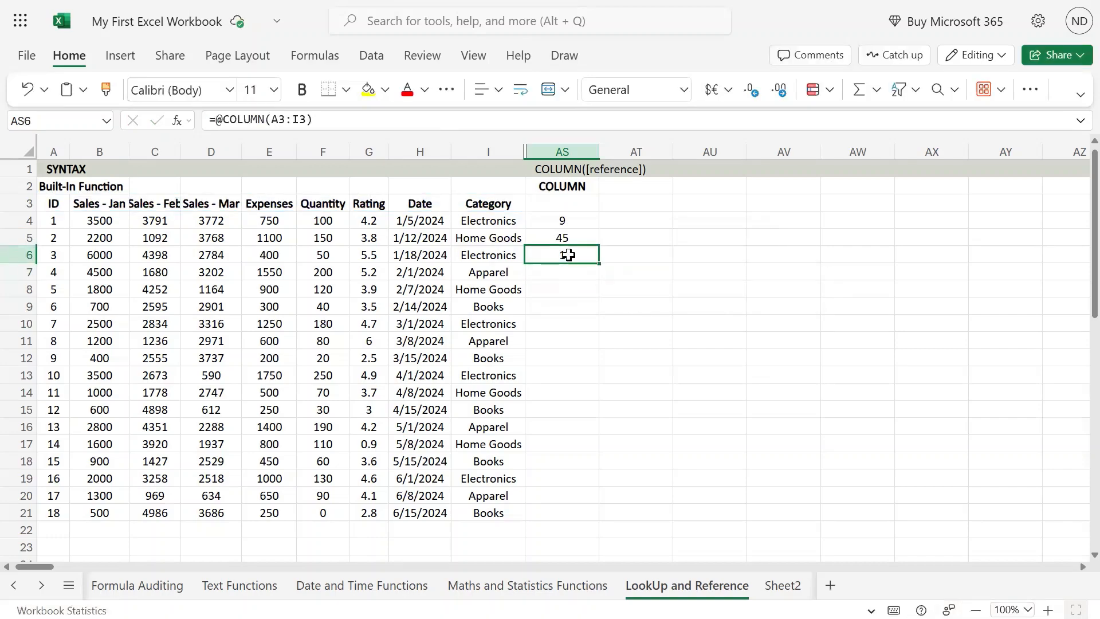
pyautogui.click(54, 236)
pyautogui.click(54, 154)
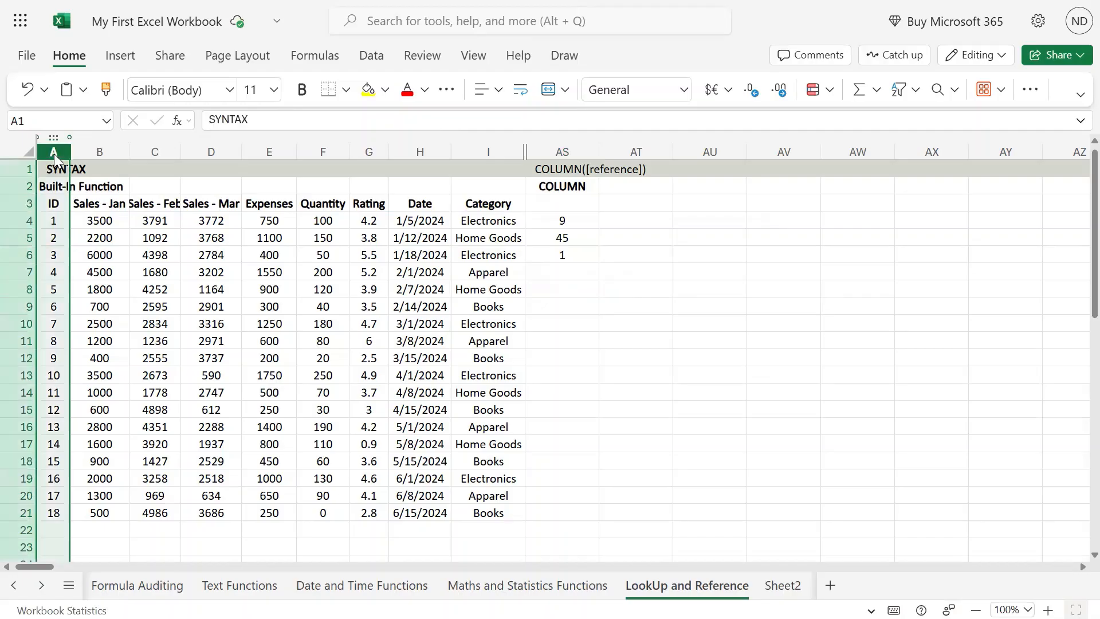
pyautogui.click(562, 253)
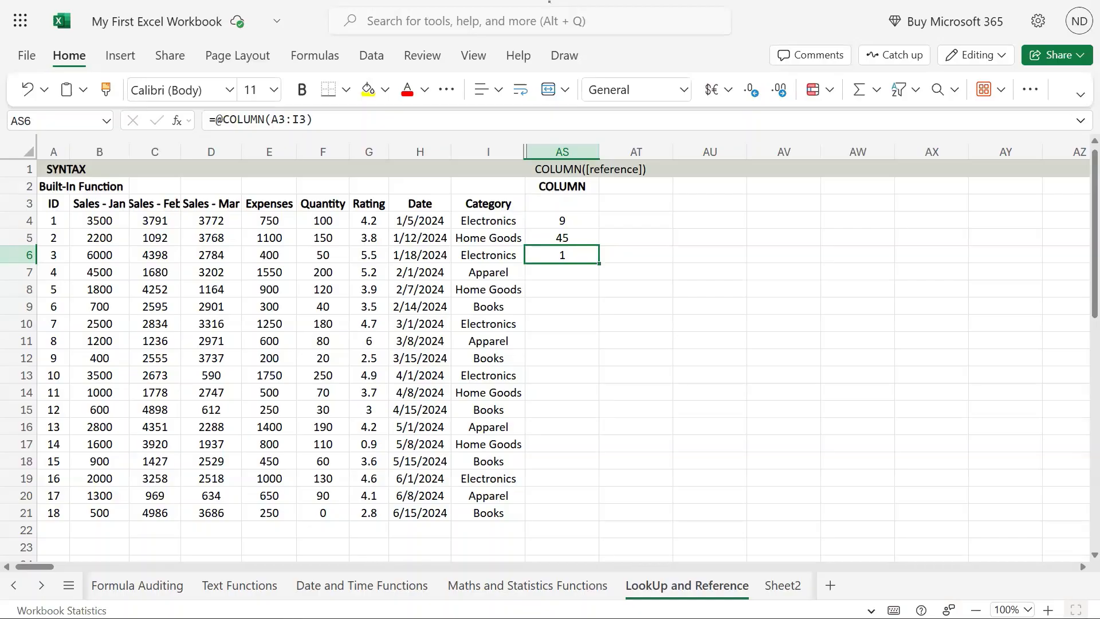
pyautogui.click(565, 221)
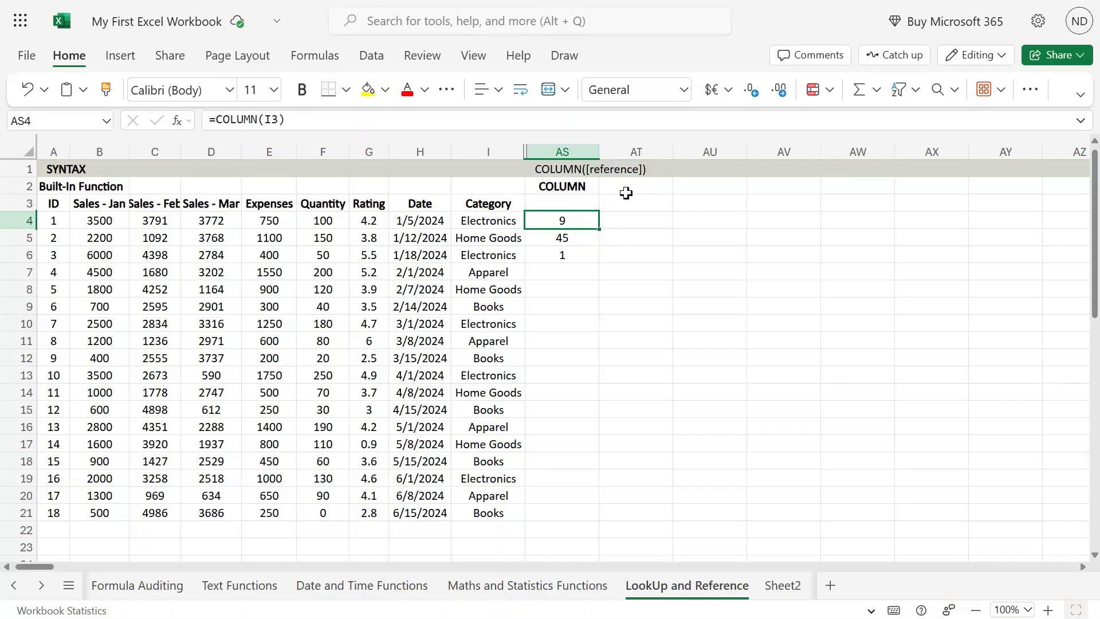
pyautogui.doubleClick(586, 221)
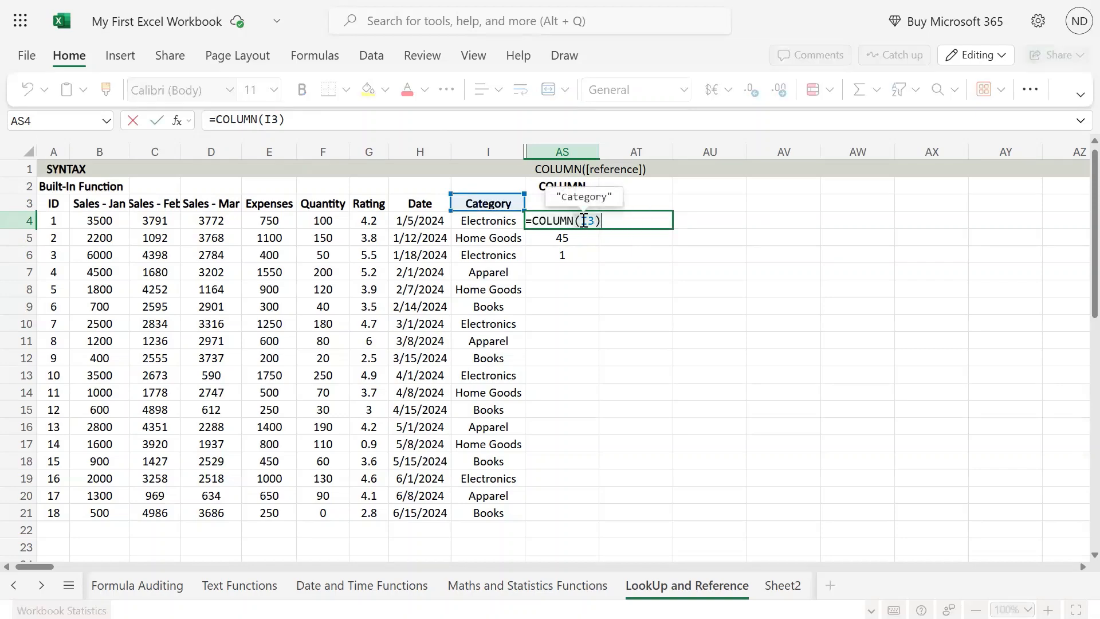
pyautogui.doubleClick(588, 222)
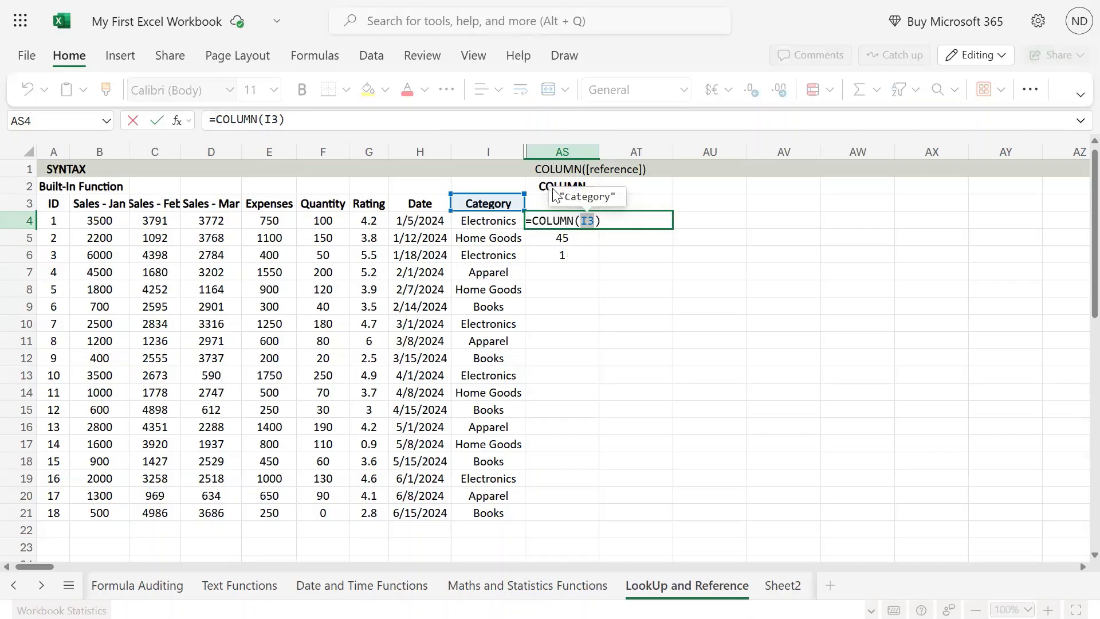
pyautogui.press('Escape')
pyautogui.press('Escape')
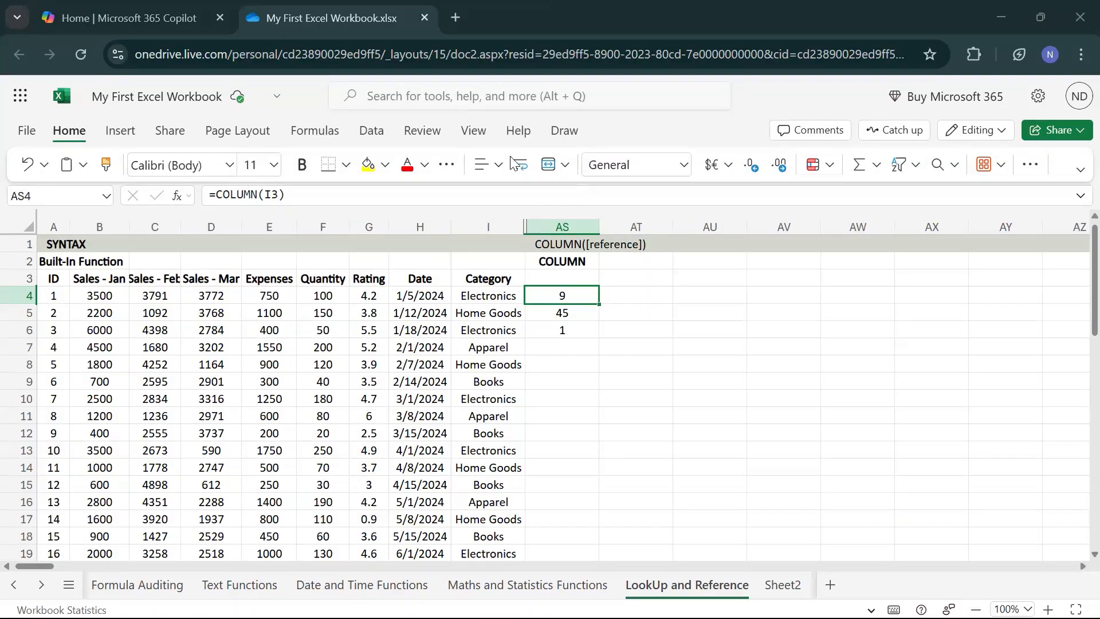
# - Try to add G4 as a second reference to the COLUMN formula in cell AS4, as =COLUMN(I3, G4)
pyautogui.doubleClick(593, 295)
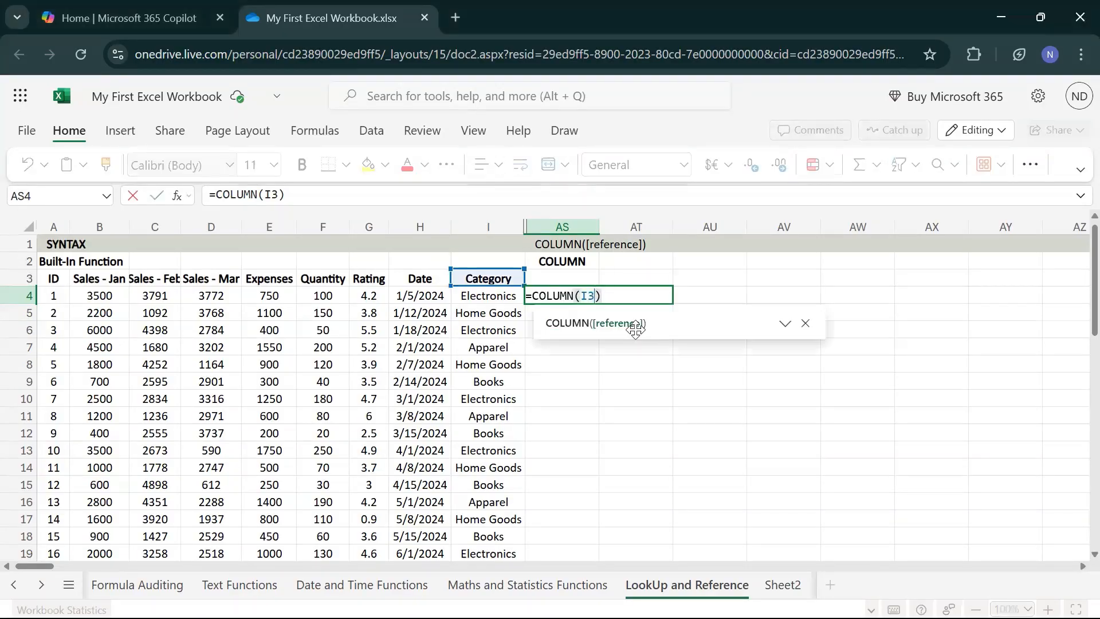
pyautogui.write(',')
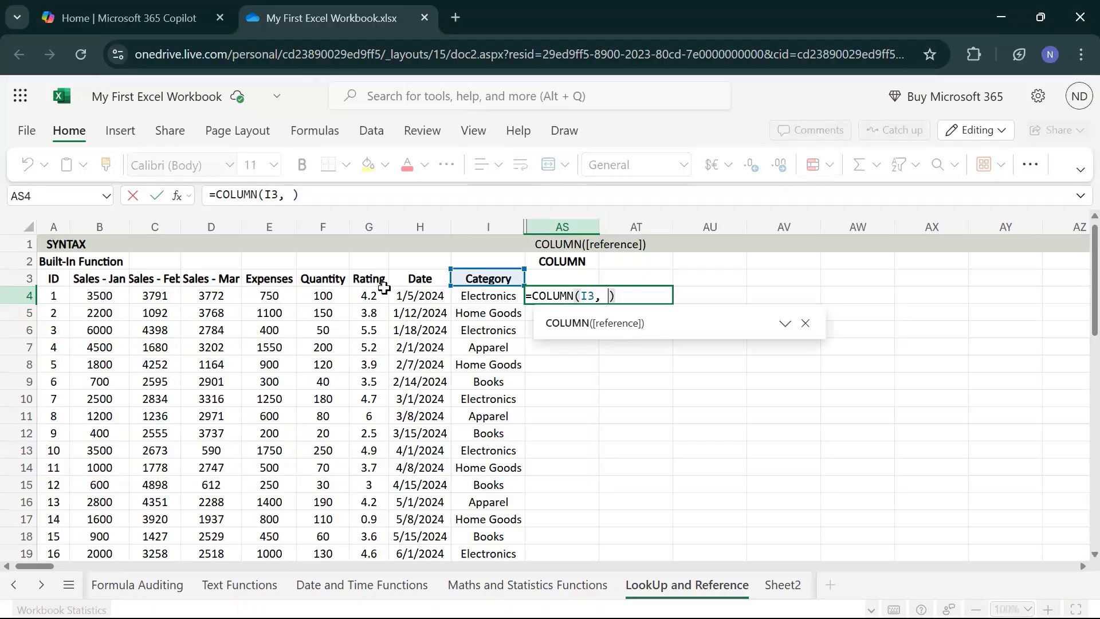
pyautogui.click(376, 293)
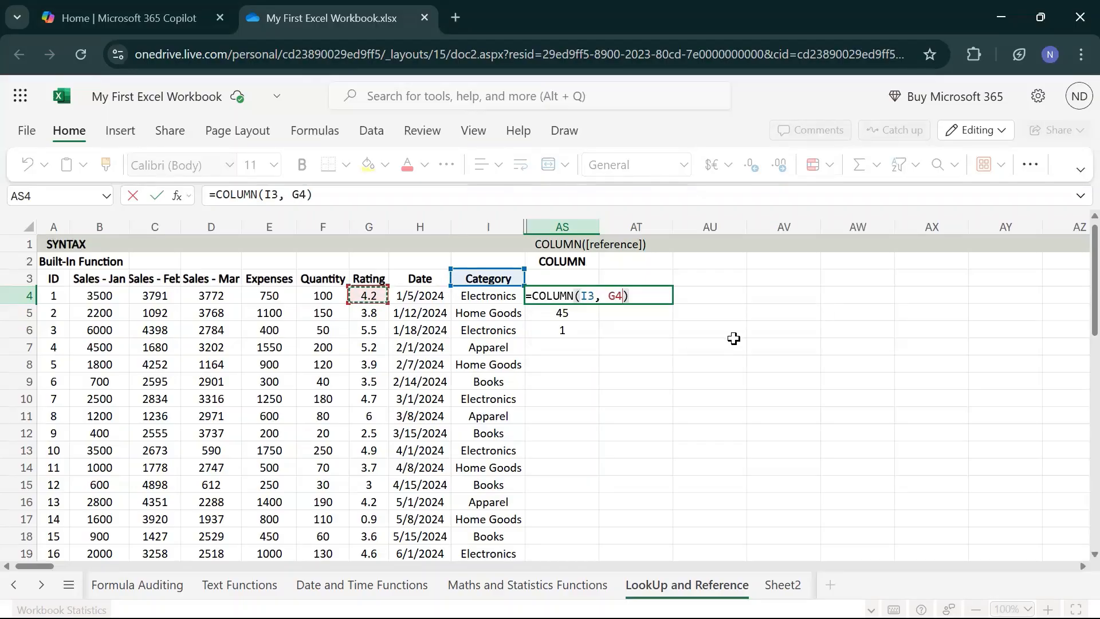
pyautogui.press('Return')
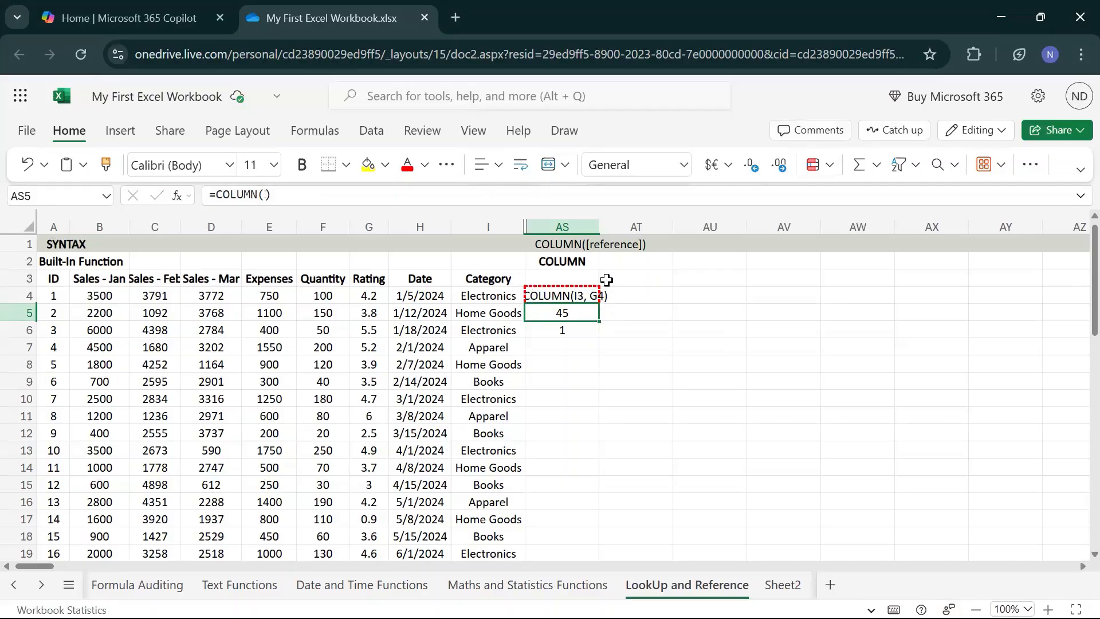
# - Remove the second reference from the formula in AS4 so that it reads =COLUMN(I3)
pyautogui.click(572, 297)
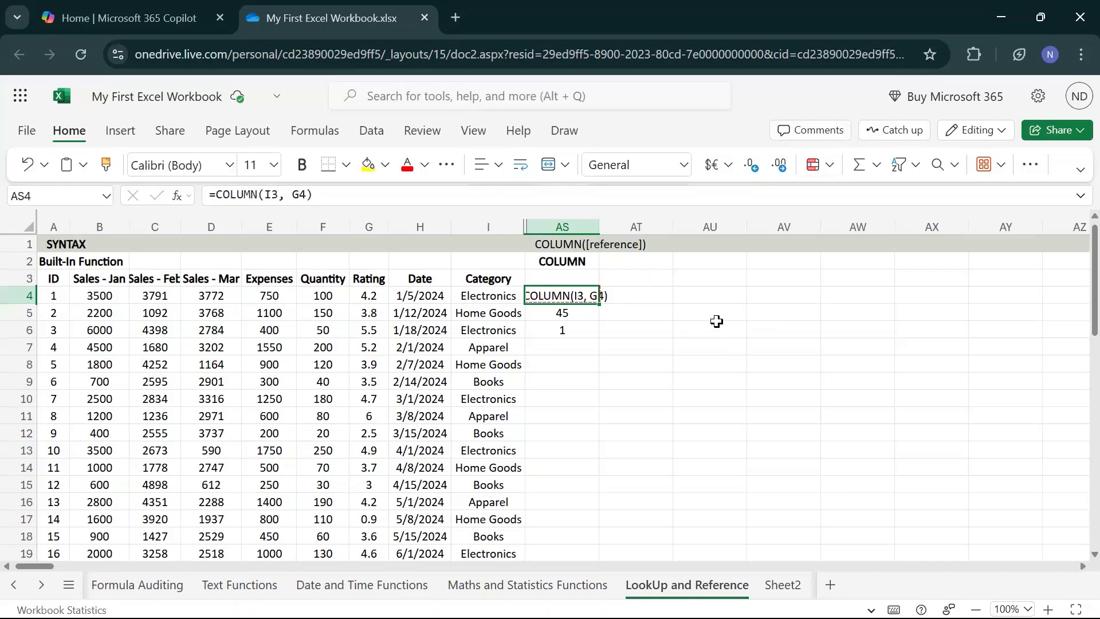
pyautogui.press('F2')
pyautogui.press('Left')
pyautogui.press('BackSpace')
pyautogui.press('BackSpace')
pyautogui.press('BackSpace')
pyautogui.press('BackSpace')
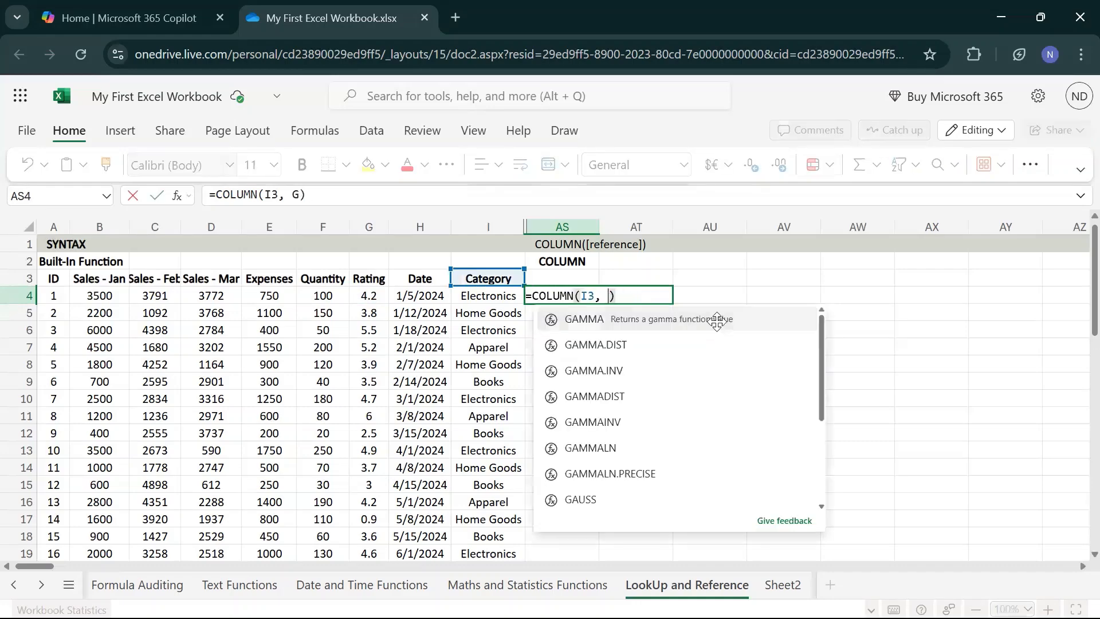
pyautogui.press('Return')
pyautogui.press('Up')
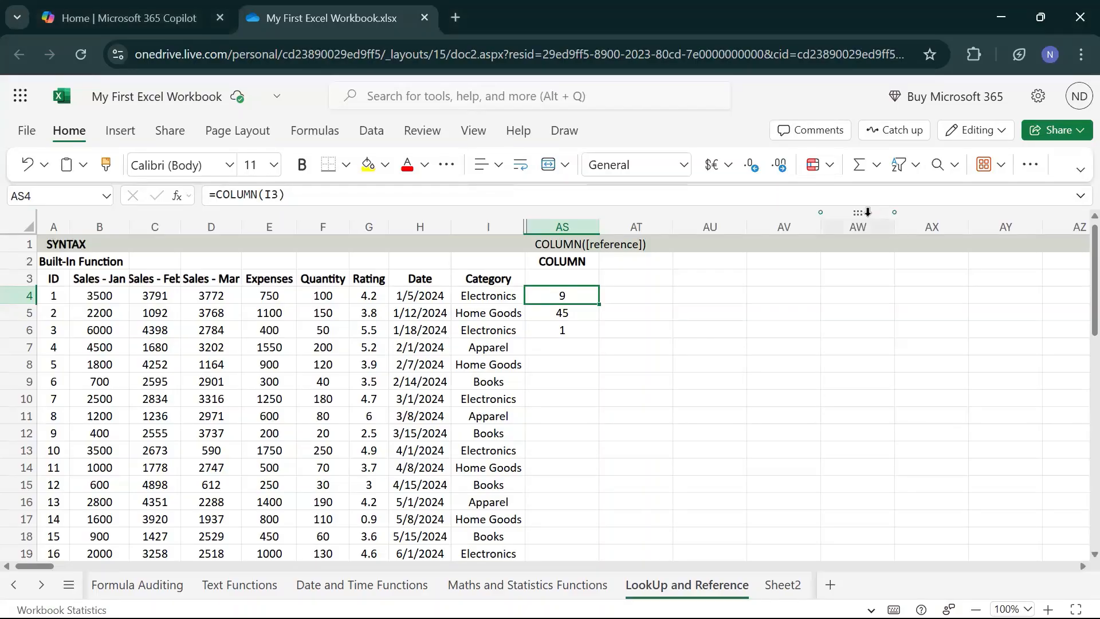
# - Return the browser to full screen and select cell AT2, beside the COLUMN heading
pyautogui.click(822, 285)
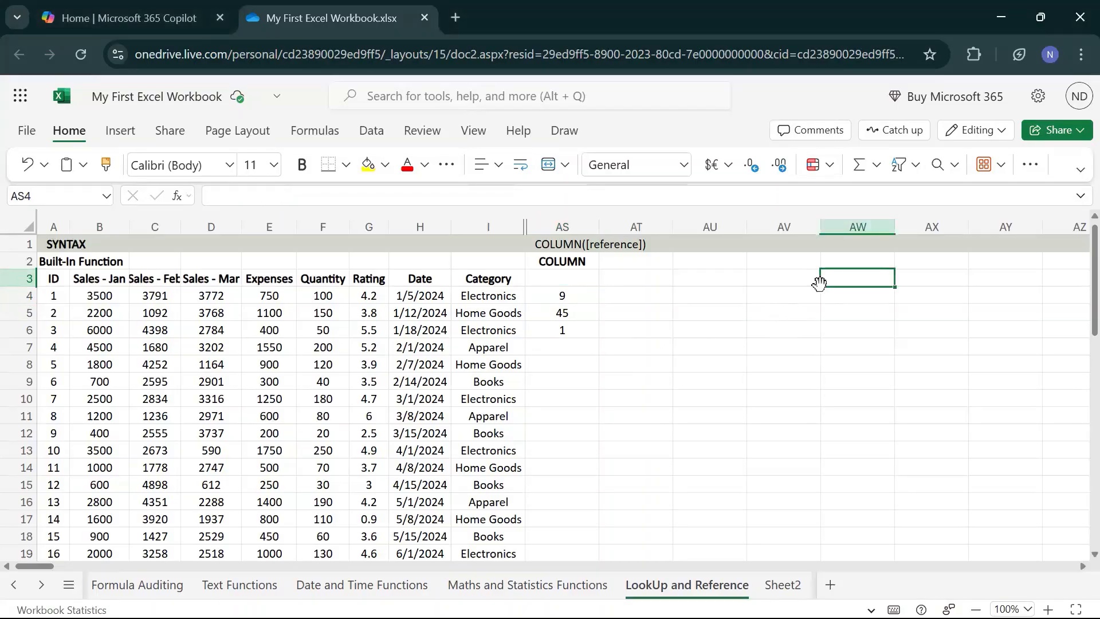
pyautogui.press('F11')
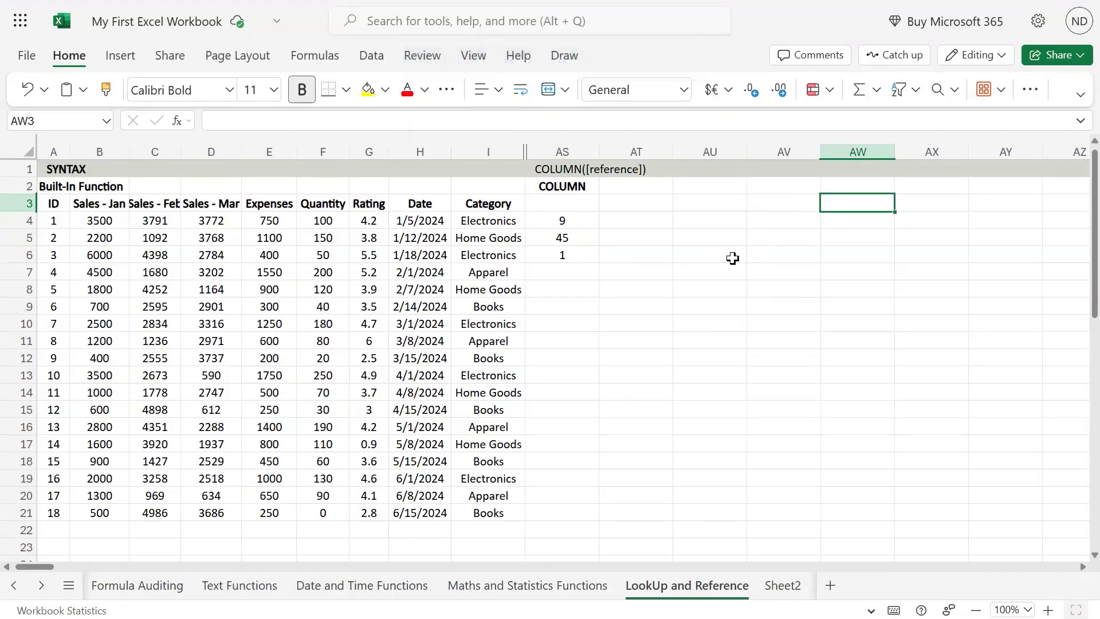
pyautogui.click(640, 182)
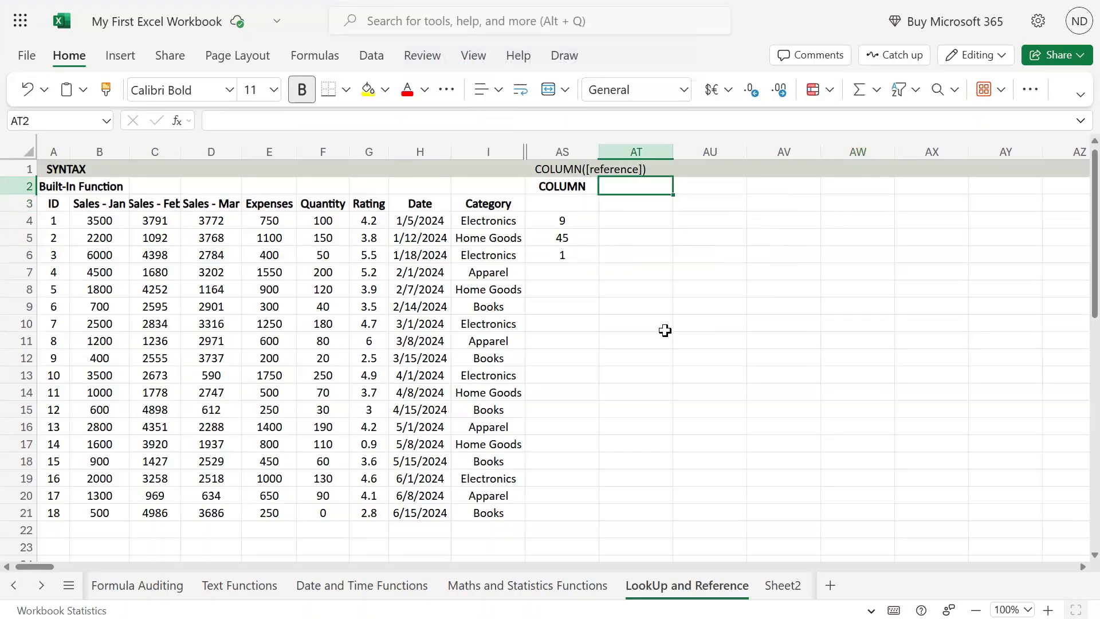